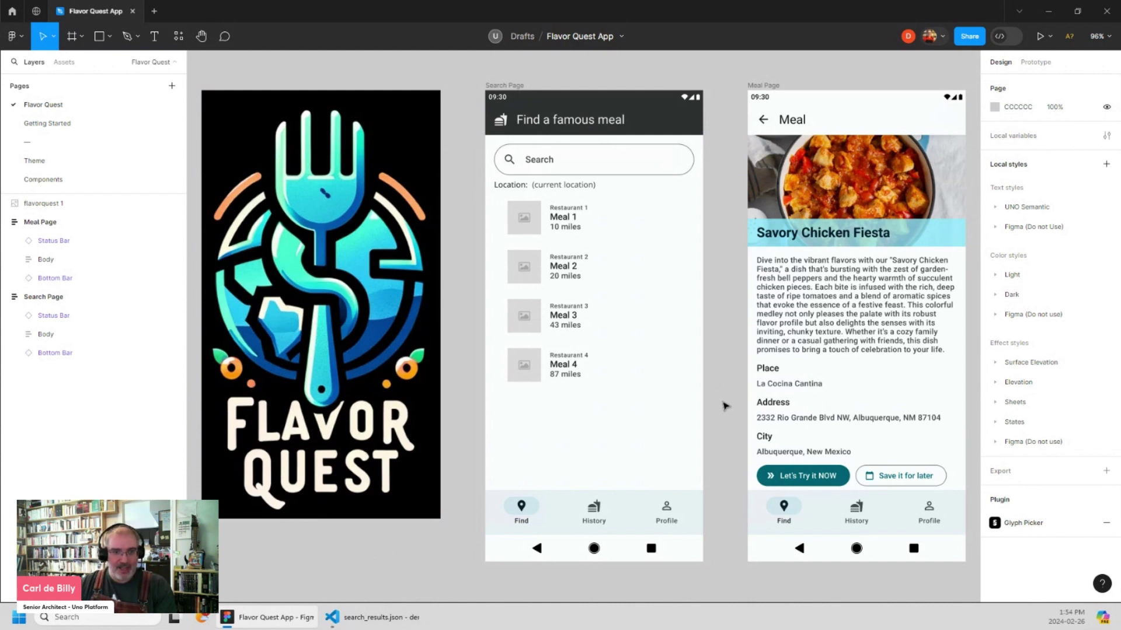
# Launch the Uno Platform (Figma to C# or XAML) plugin from the Search Page body's context menu.
pyautogui.hscroll(6, 661, 393)
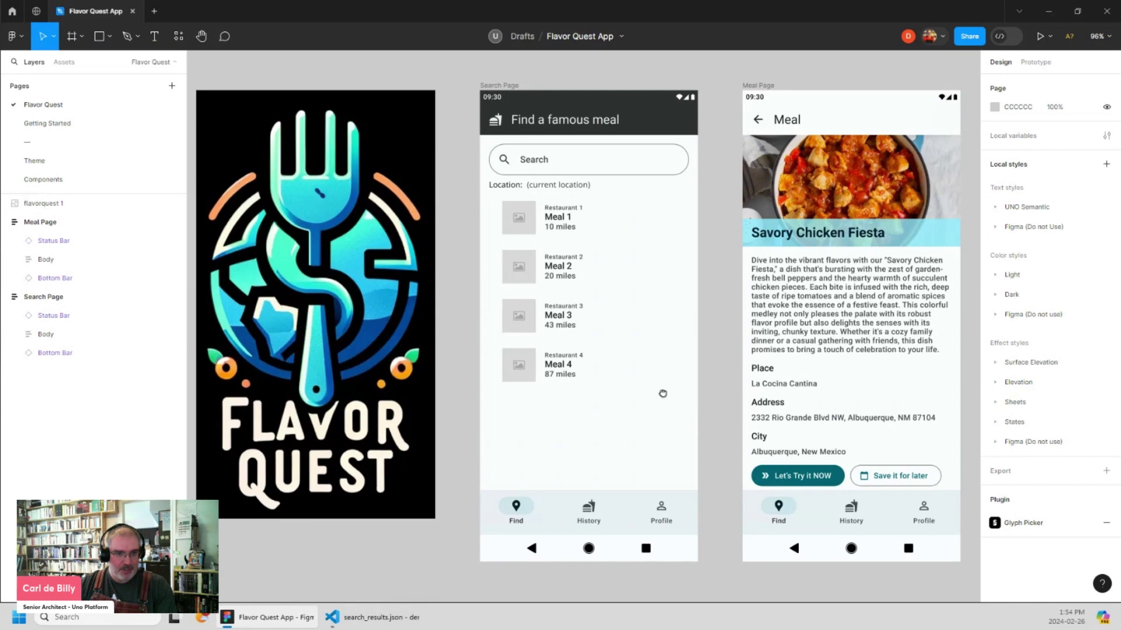
pyautogui.rightClick(425, 220)
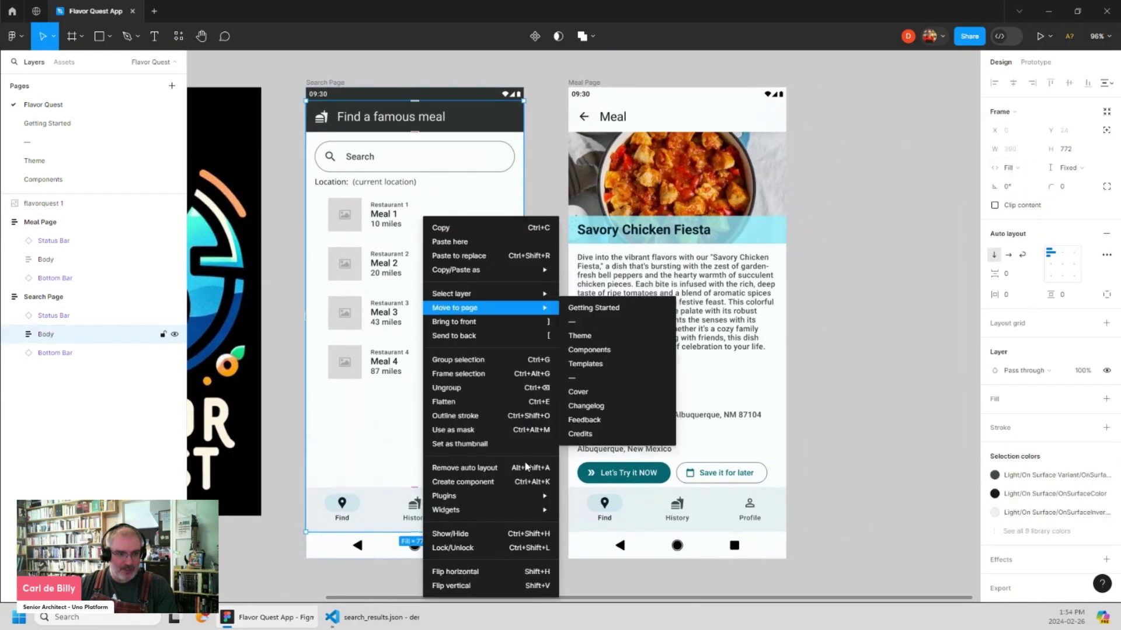
pyautogui.moveTo(503, 497)
pyautogui.click(671, 325)
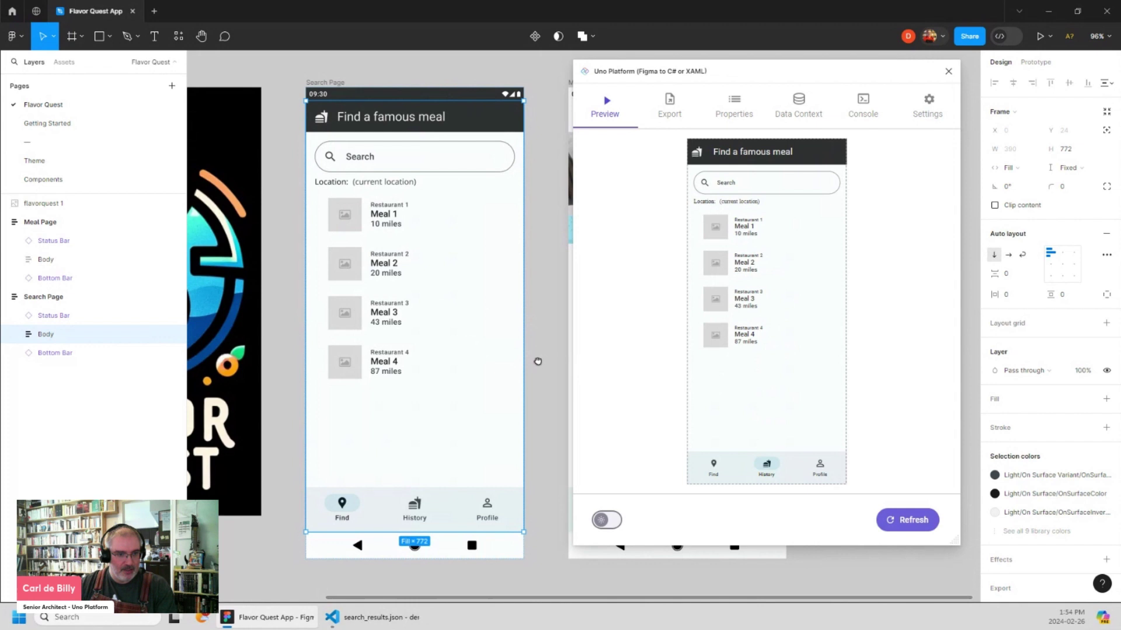
# Refresh the plugin preview on the Meal Page body, then on the Search Page body.
pyautogui.hscroll(5, 537, 361)
pyautogui.click(426, 279)
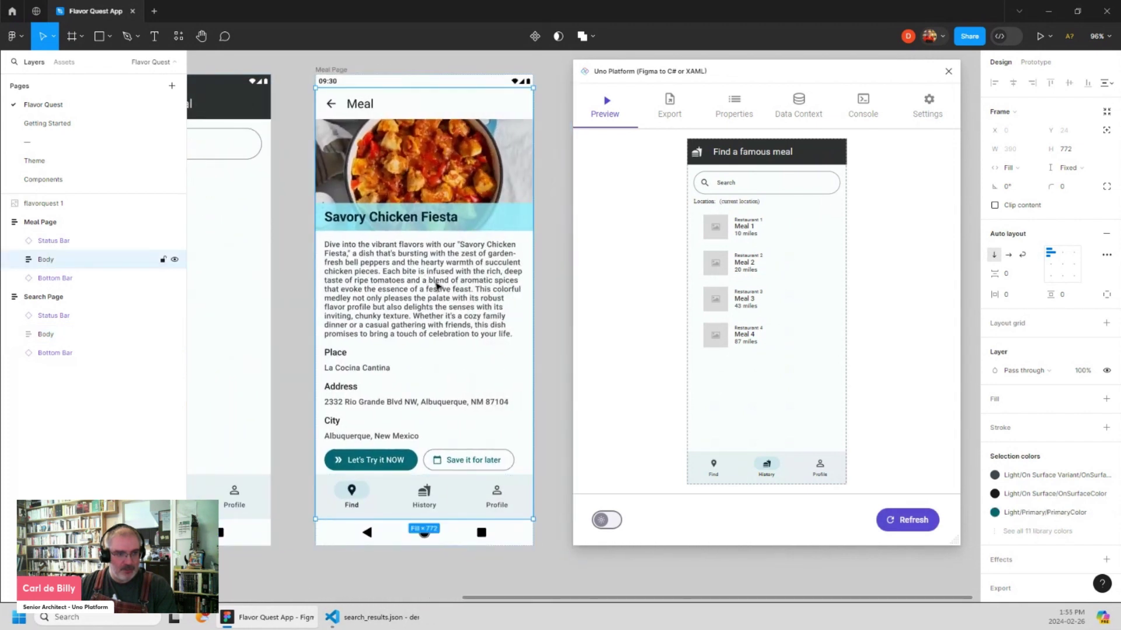
pyautogui.click(910, 521)
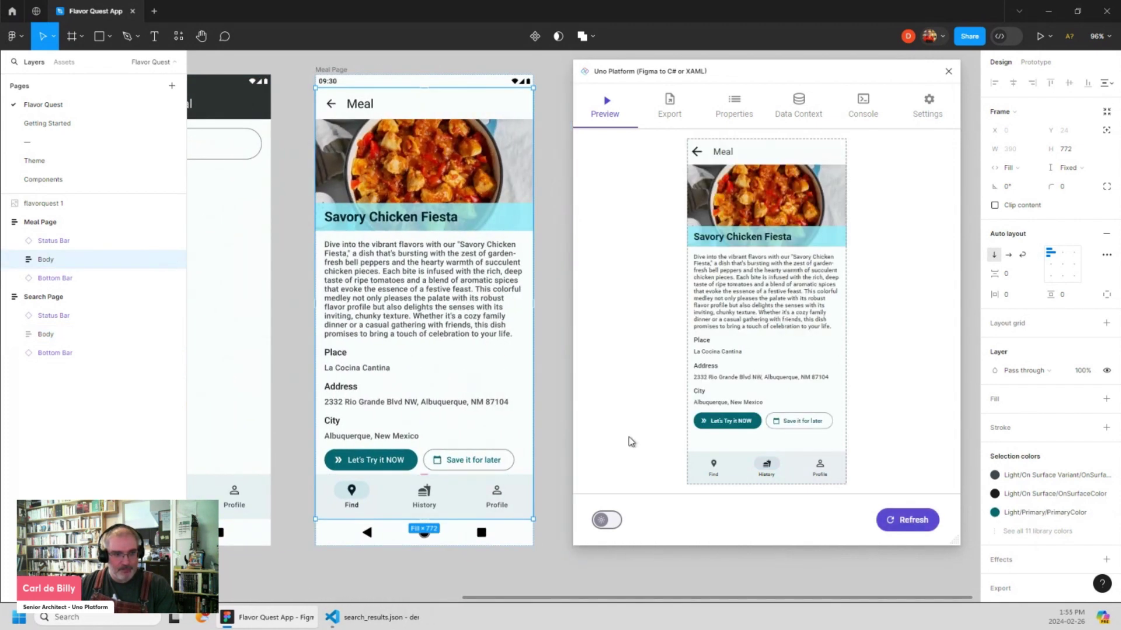
pyautogui.hscroll(-5, 350, 467)
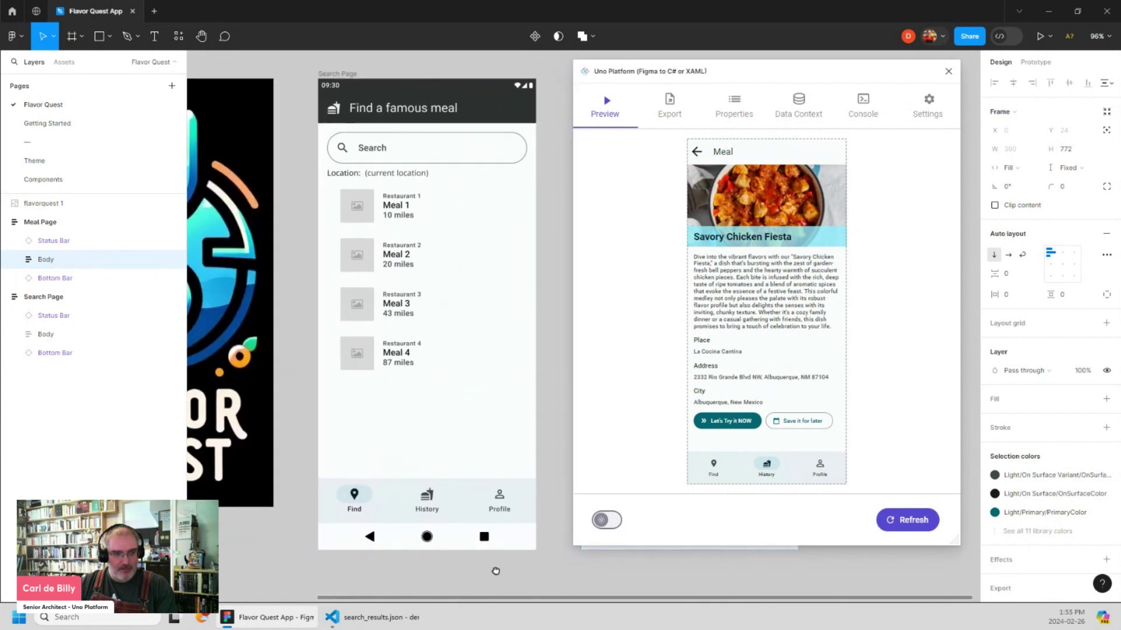
pyautogui.click(438, 400)
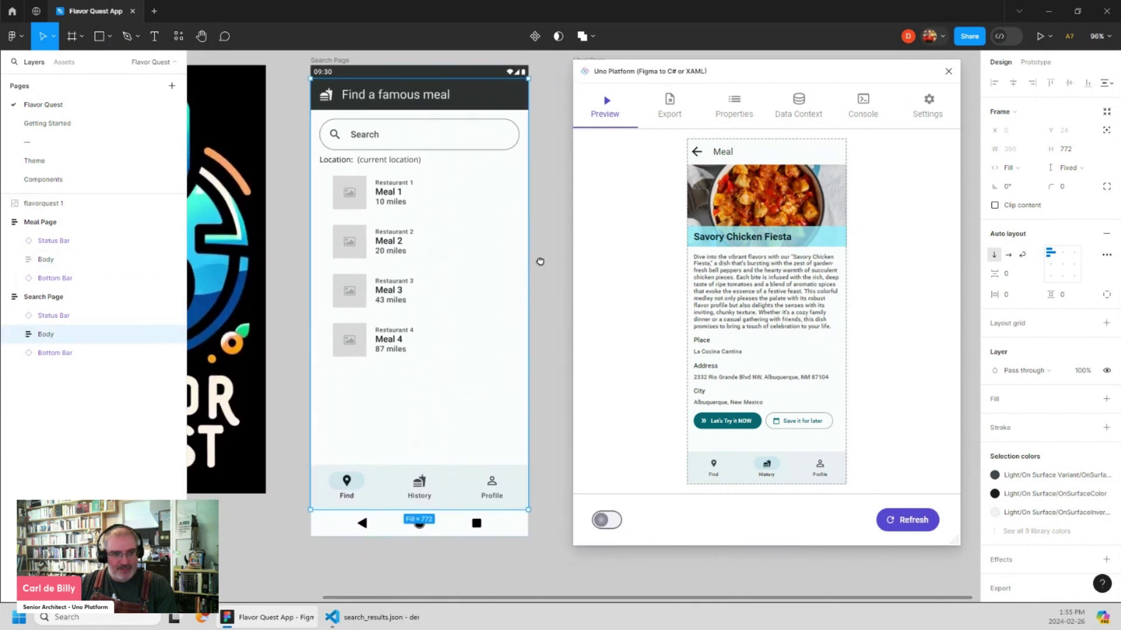
pyautogui.scroll(2, 538, 268)
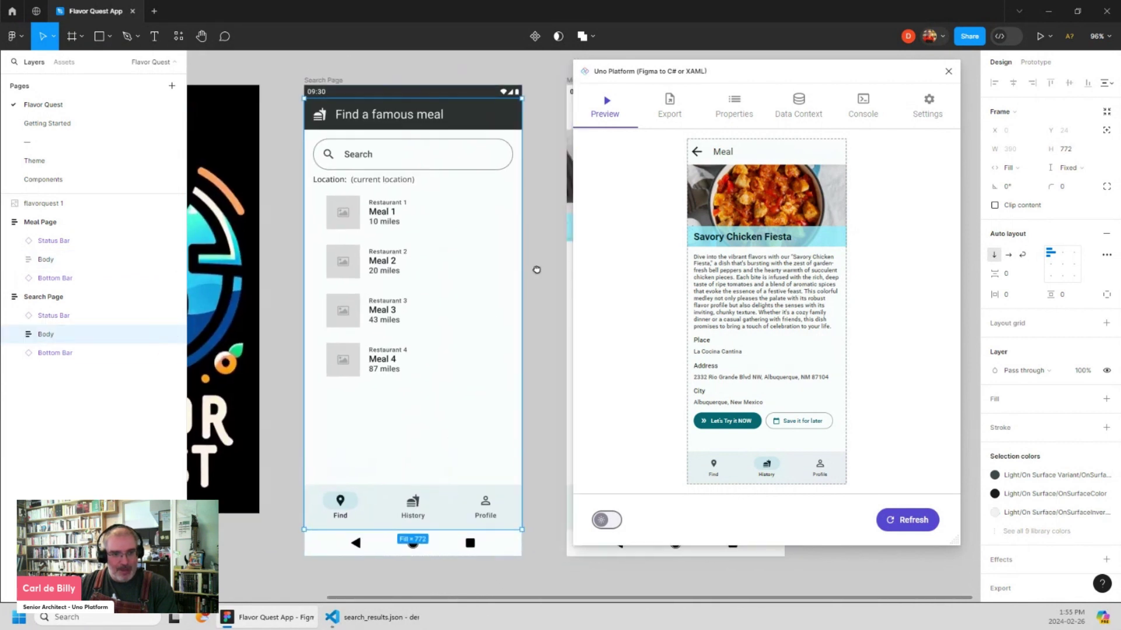
pyautogui.click(914, 523)
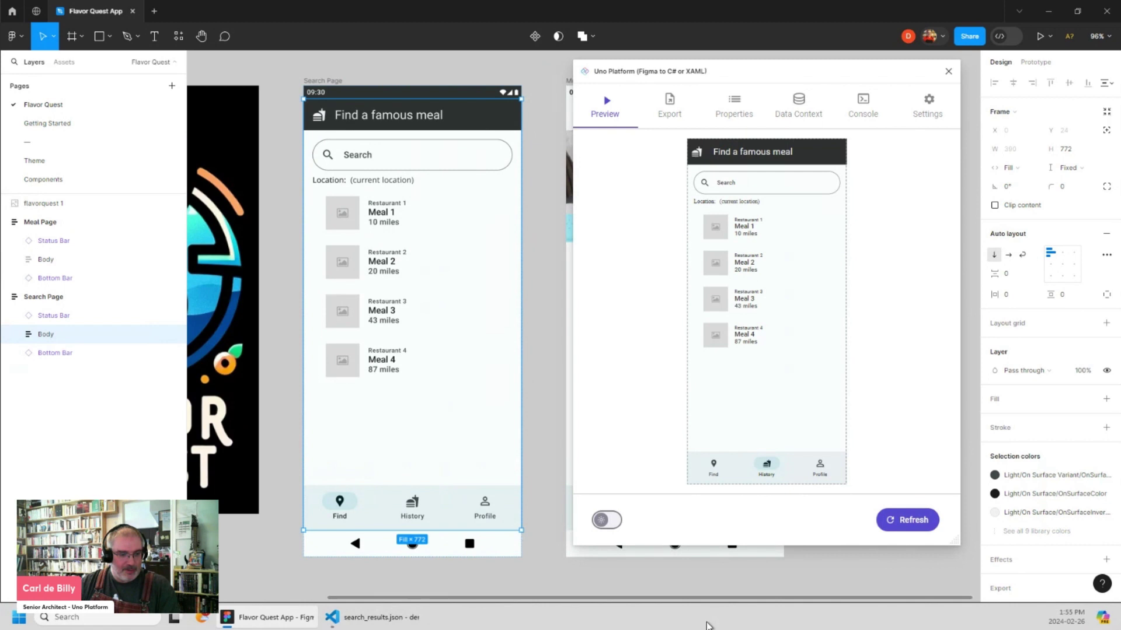
# Select all the sample poutine search-results JSON in search_results.json.
pyautogui.click(359, 618)
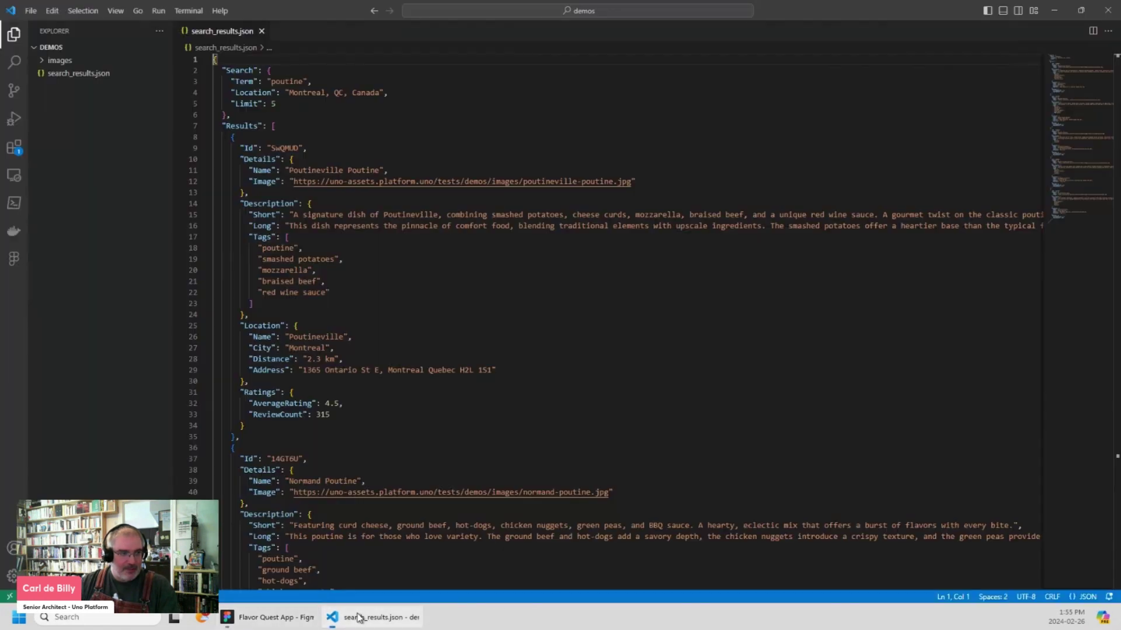
pyautogui.click(416, 293)
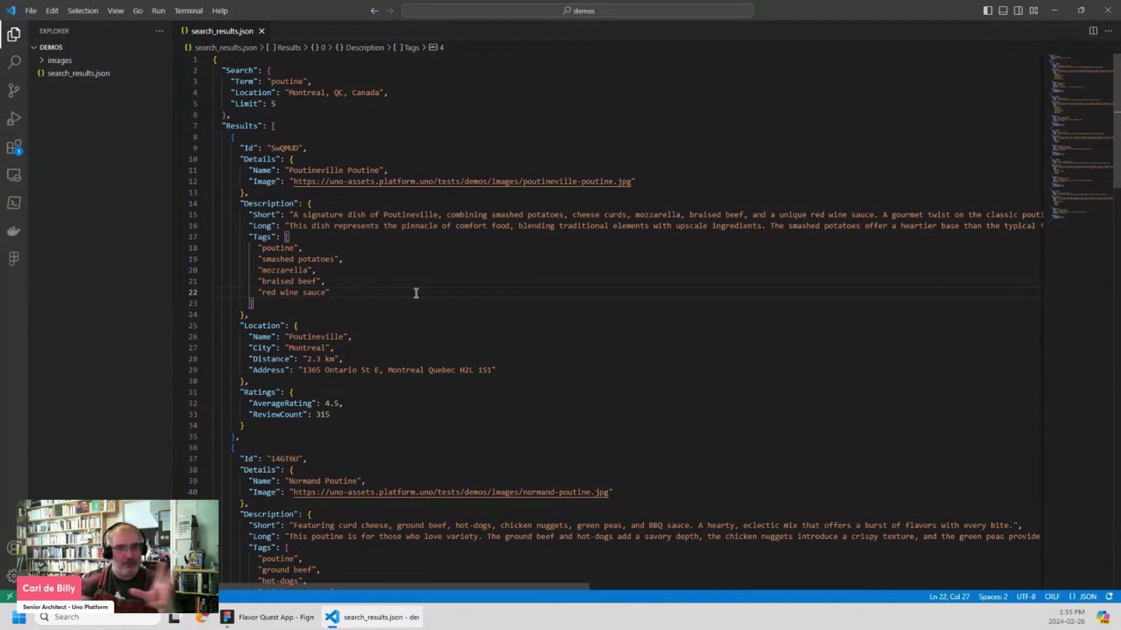
pyautogui.hotkey('ctrl', 'a')
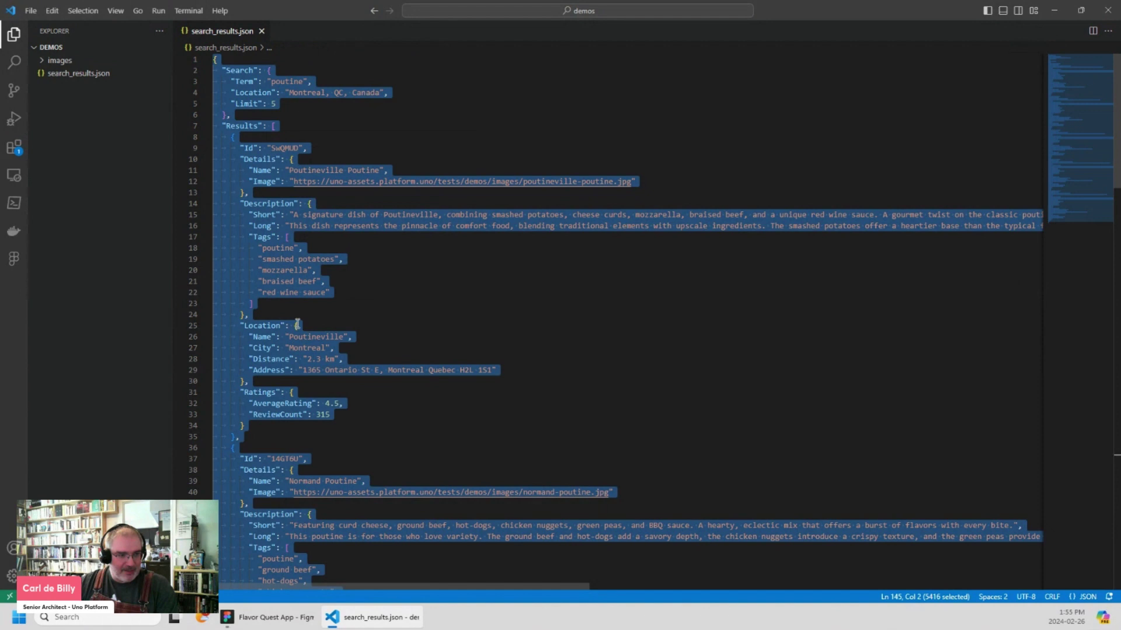
# Paste the search results JSON into the plugin's Data Context, save it, and refresh the preview.
pyautogui.click(290, 616)
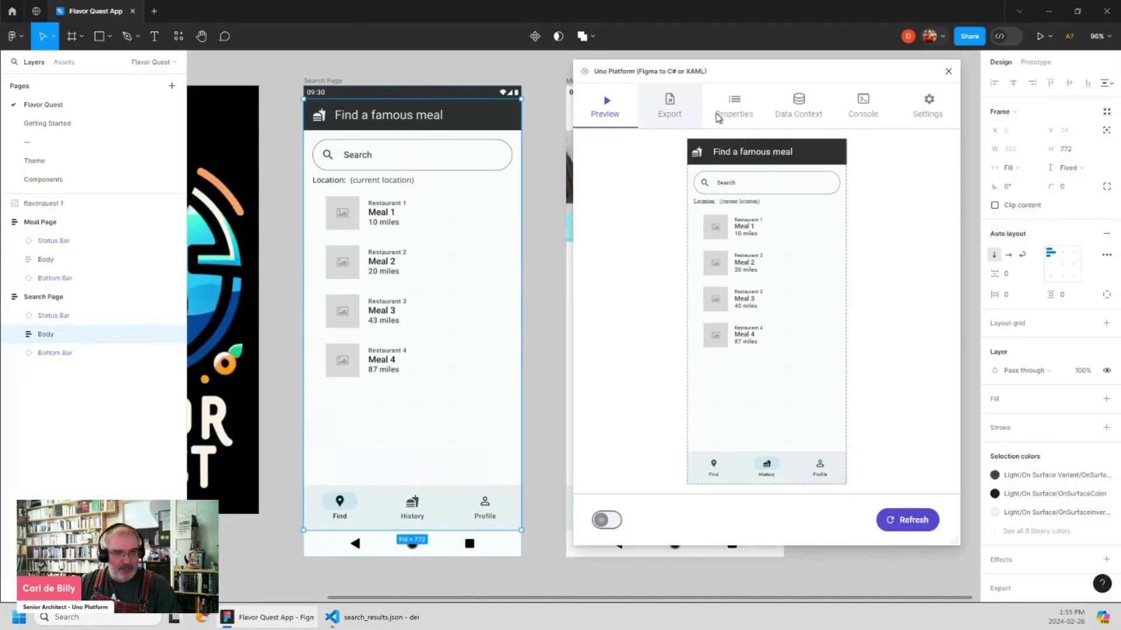
pyautogui.click(794, 108)
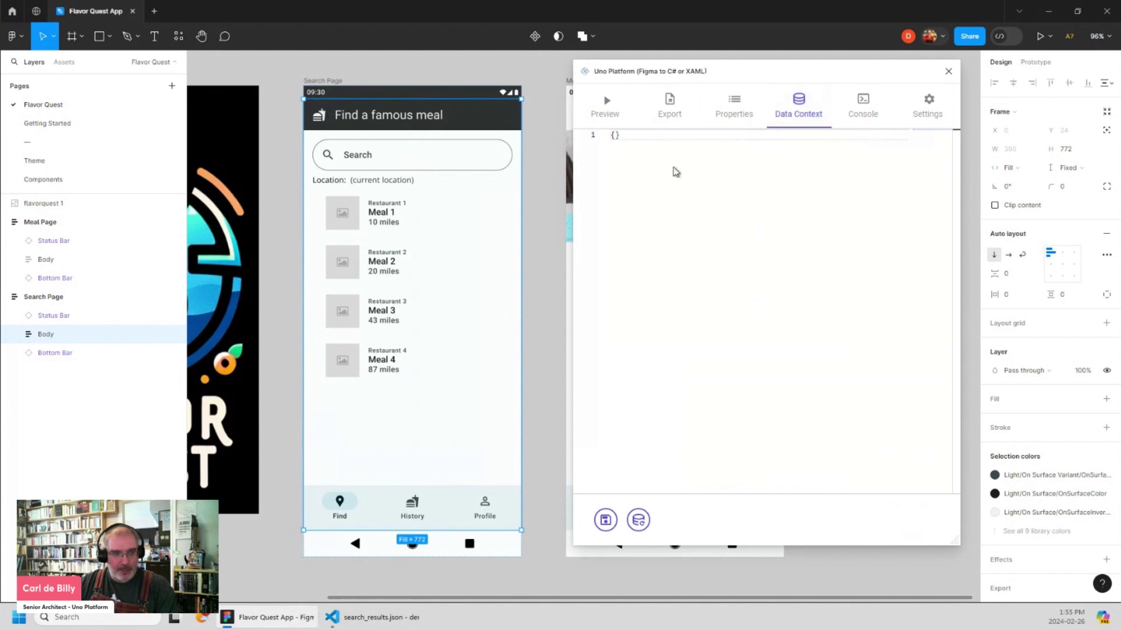
pyautogui.hotkey('ctrl', 'a')
pyautogui.hotkey('ctrl', 'v')
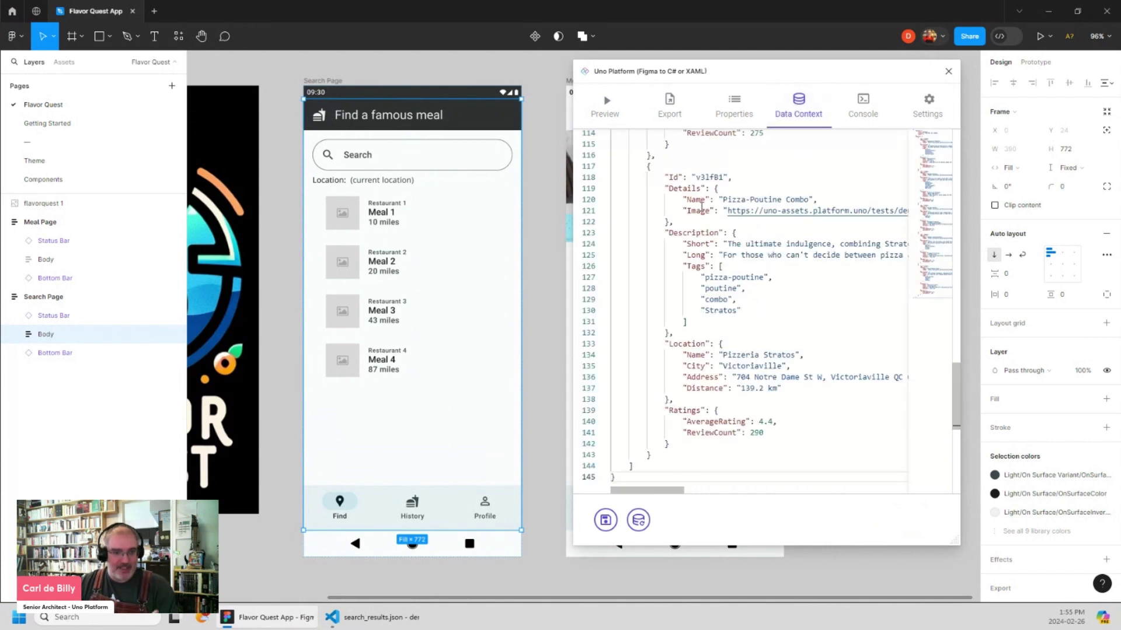
pyautogui.click(605, 520)
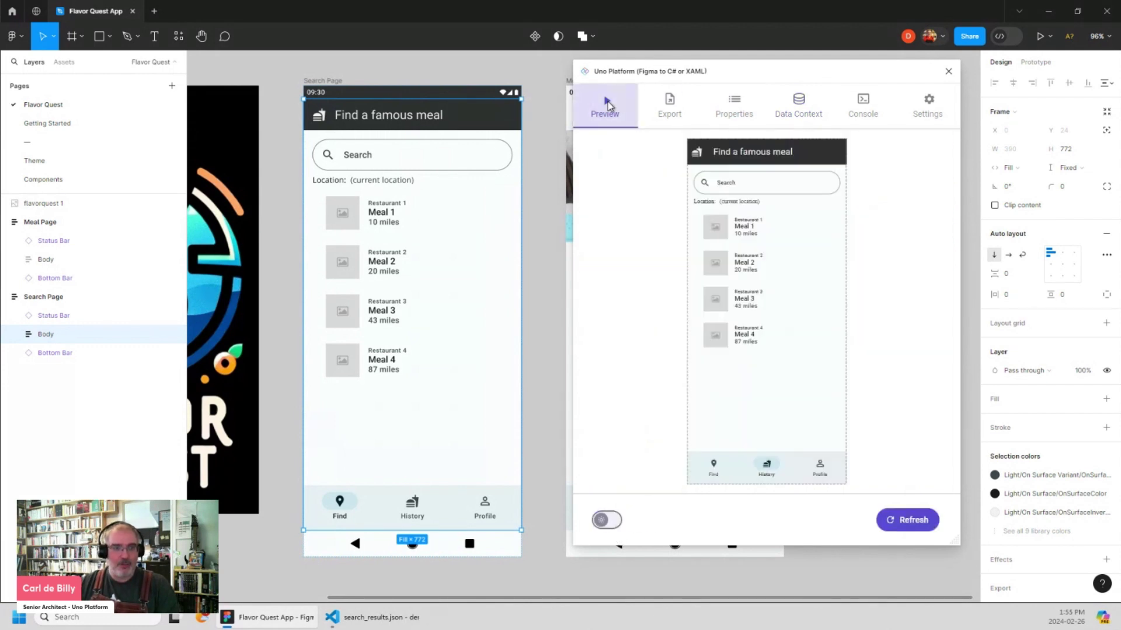
pyautogui.click(932, 520)
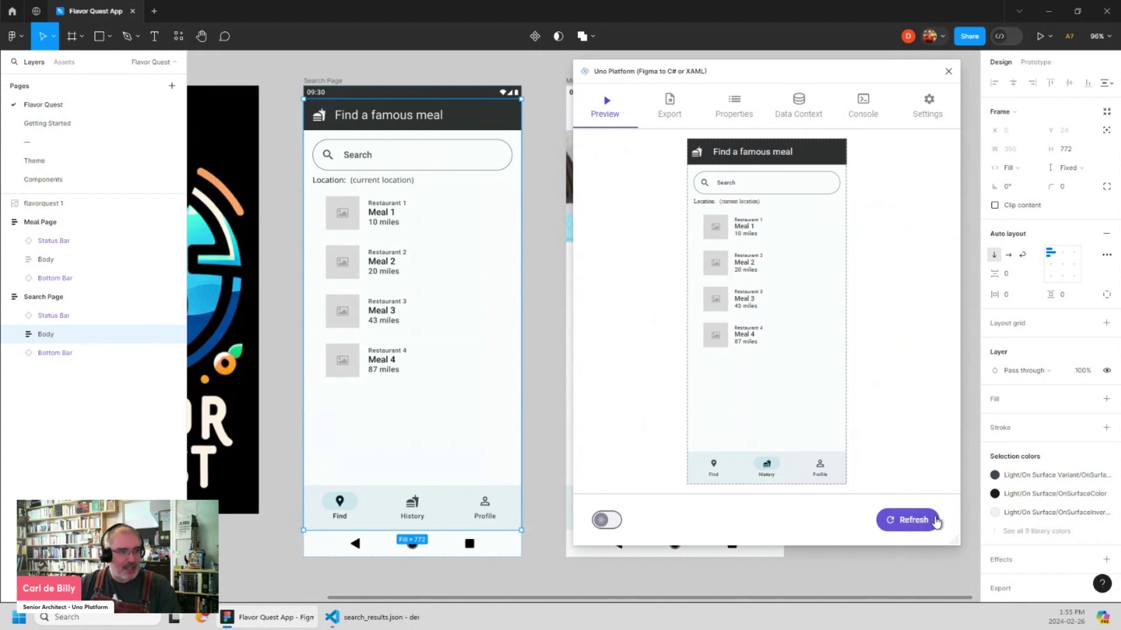
# Bind the Search Page's search text box Content to {Search.Term}.
pyautogui.click(374, 160)
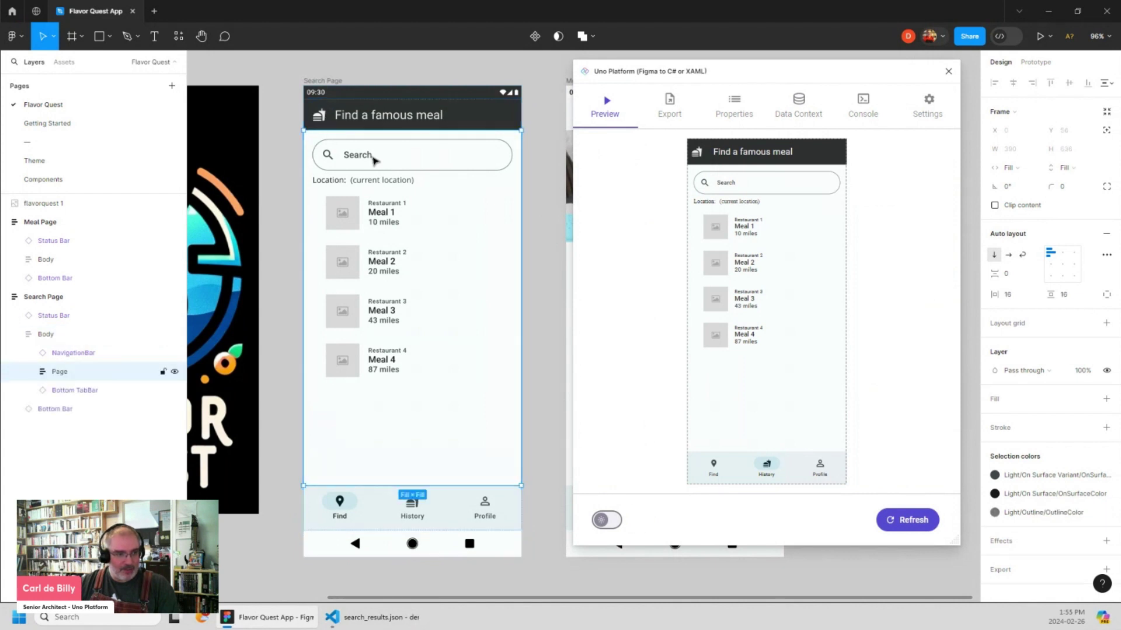
pyautogui.click(373, 160)
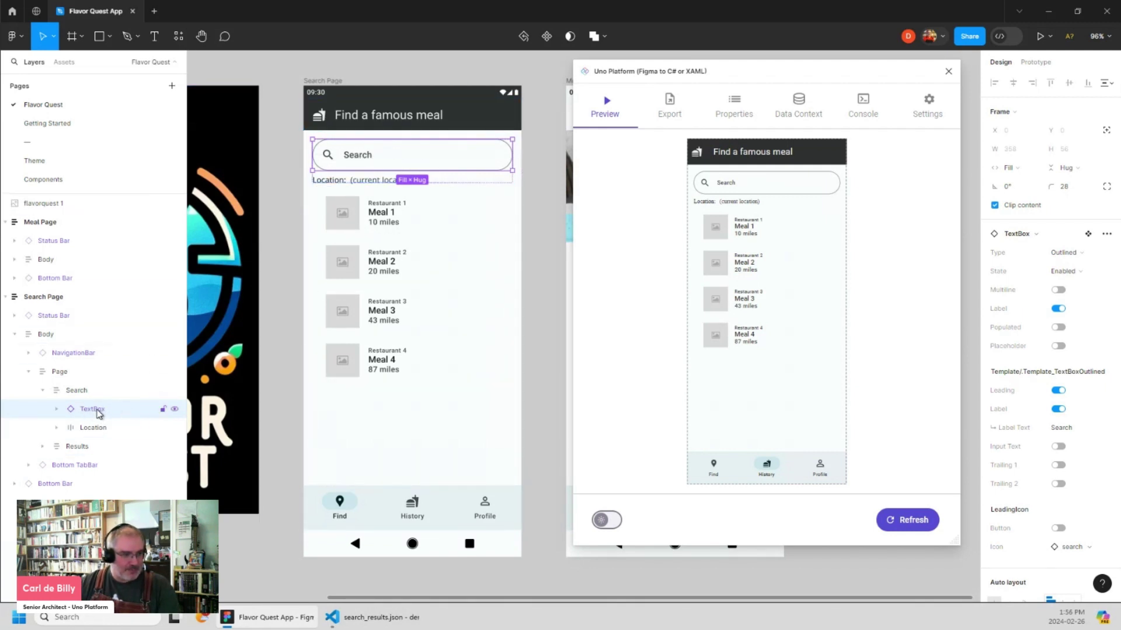
pyautogui.click(730, 107)
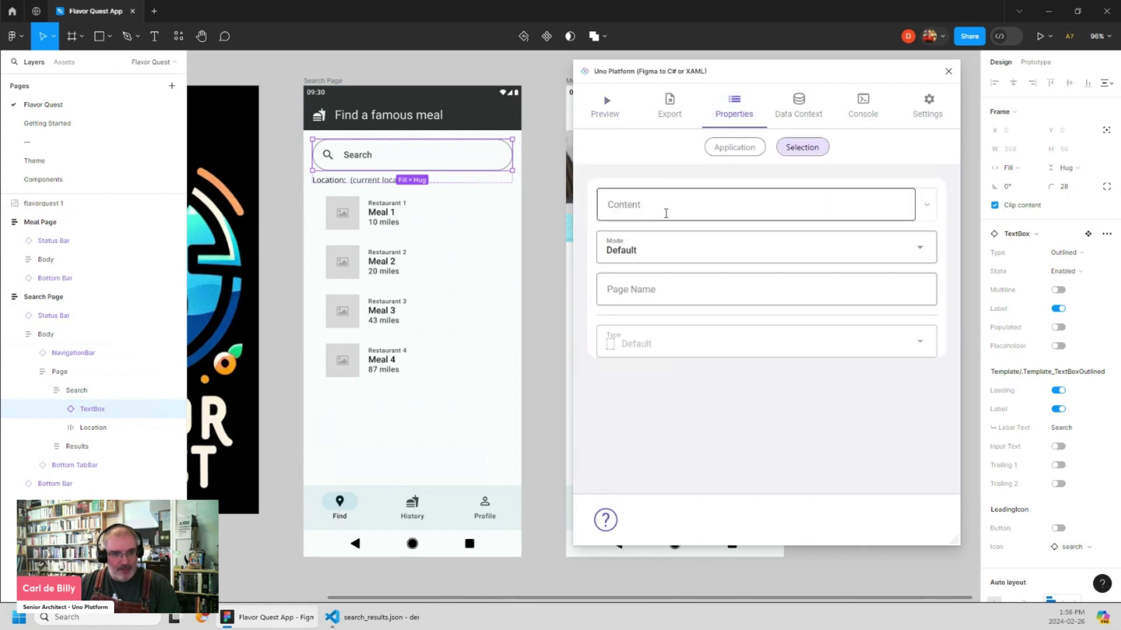
pyautogui.click(927, 208)
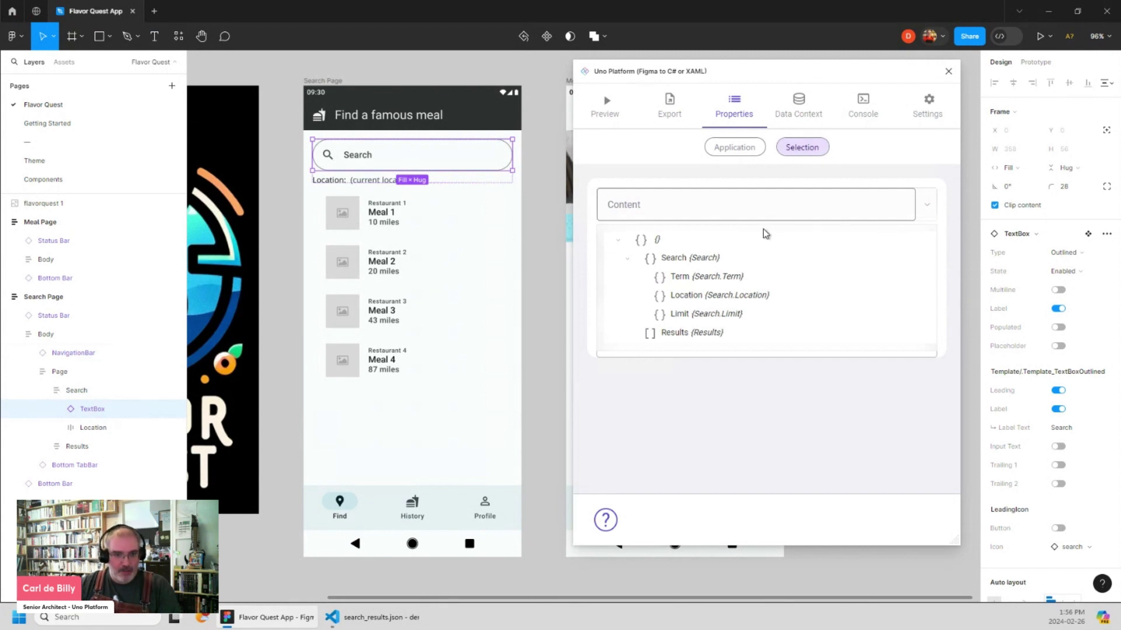
pyautogui.click(690, 277)
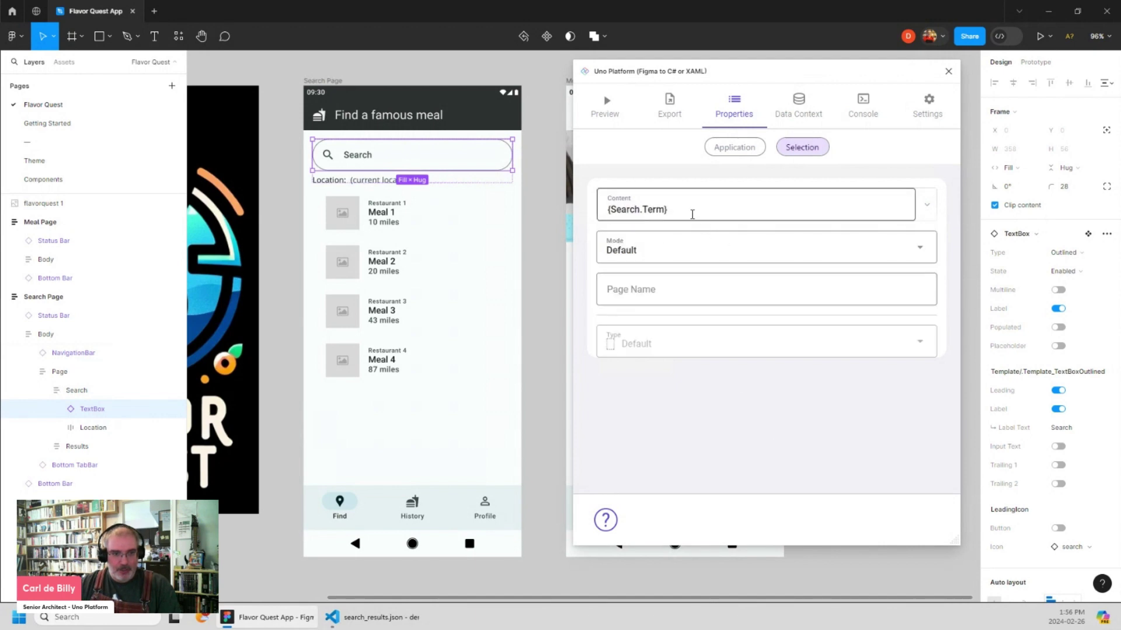
# Locate the Search Term value 'poutine' in the Data Context JSON.
pyautogui.click(798, 108)
pyautogui.scroll(1, 839, 304)
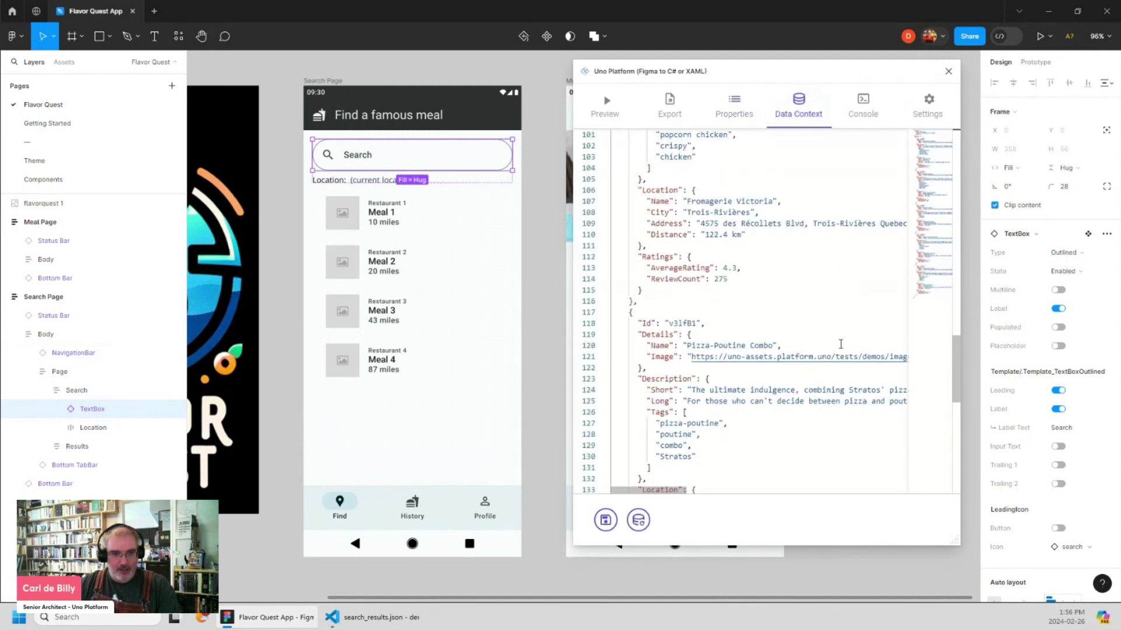
pyautogui.scroll(20, 840, 344)
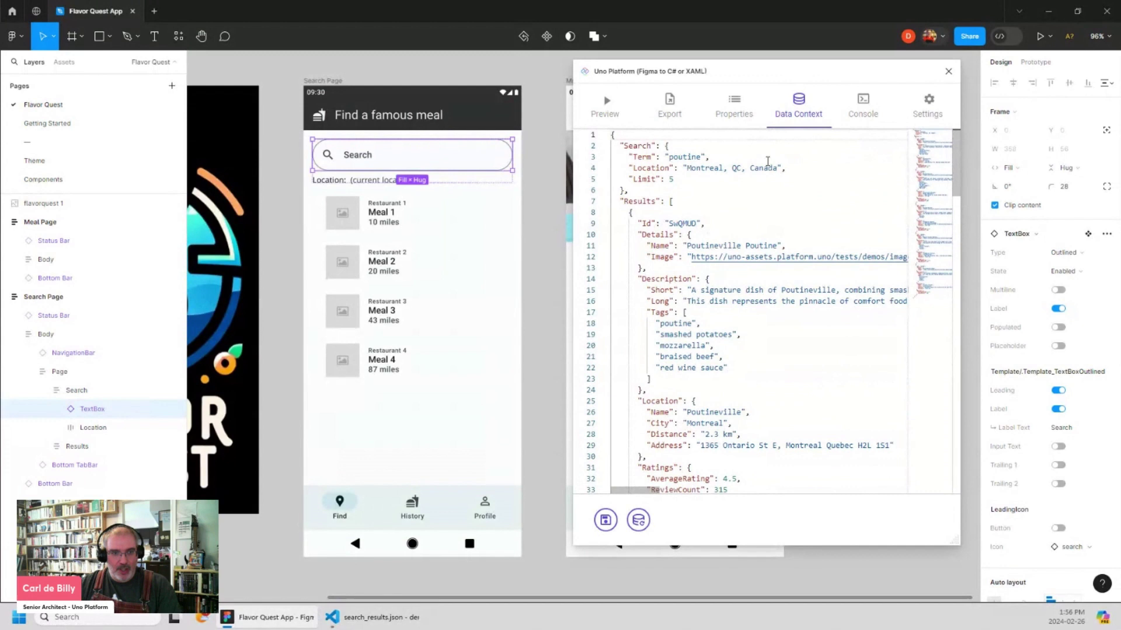
pyautogui.moveTo(615, 145); pyautogui.dragTo(706, 157)
pyautogui.click(688, 157)
pyautogui.doubleClick(686, 157)
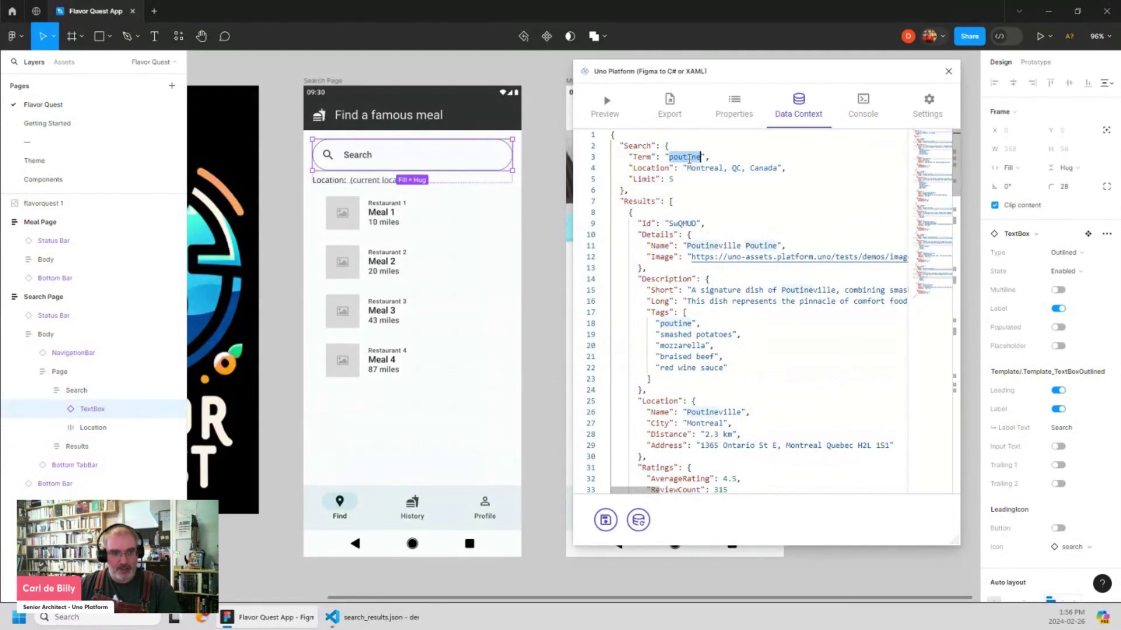
pyautogui.click(783, 168)
# Refresh the preview and check that the search box shows 'poutine'.
pyautogui.click(604, 108)
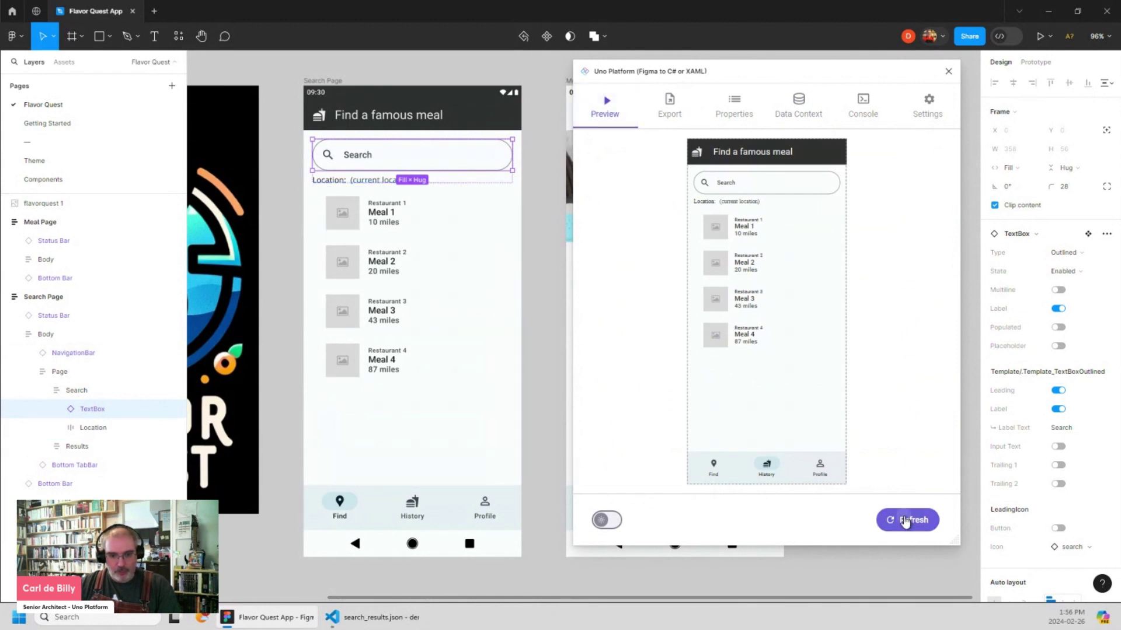
pyautogui.click(905, 520)
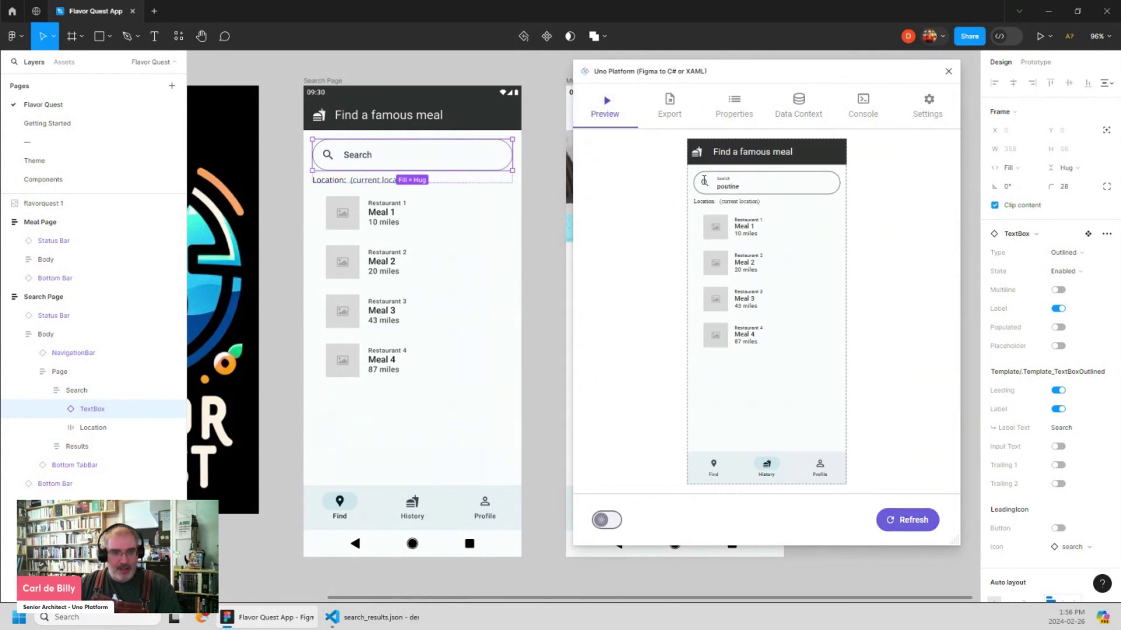
pyautogui.moveTo(750, 188); pyautogui.dragTo(716, 187)
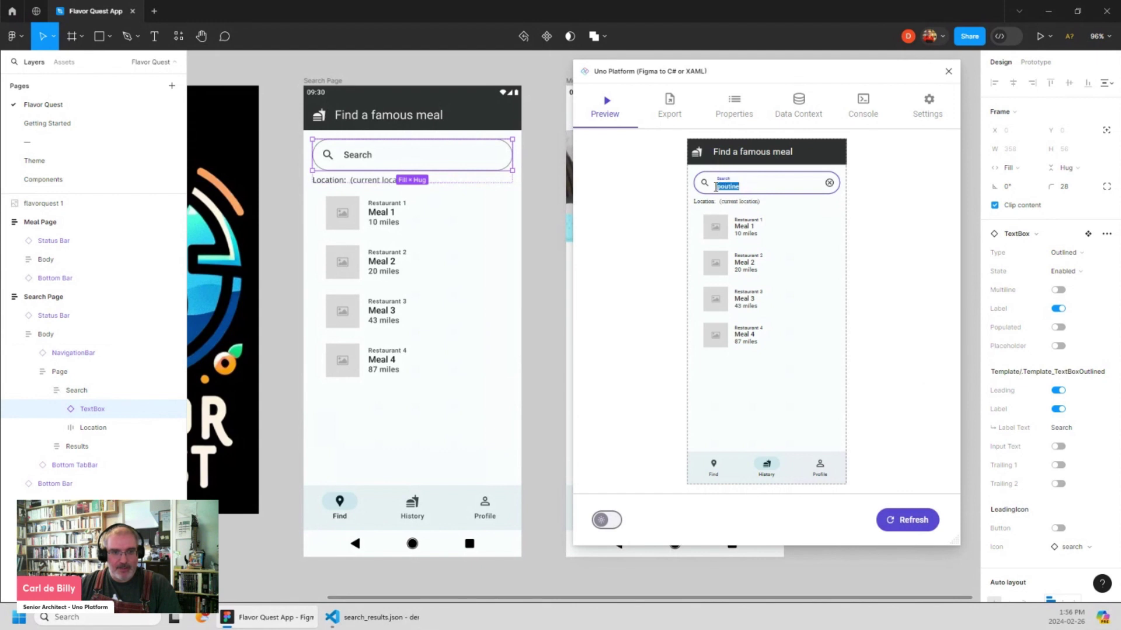
pyautogui.click(754, 188)
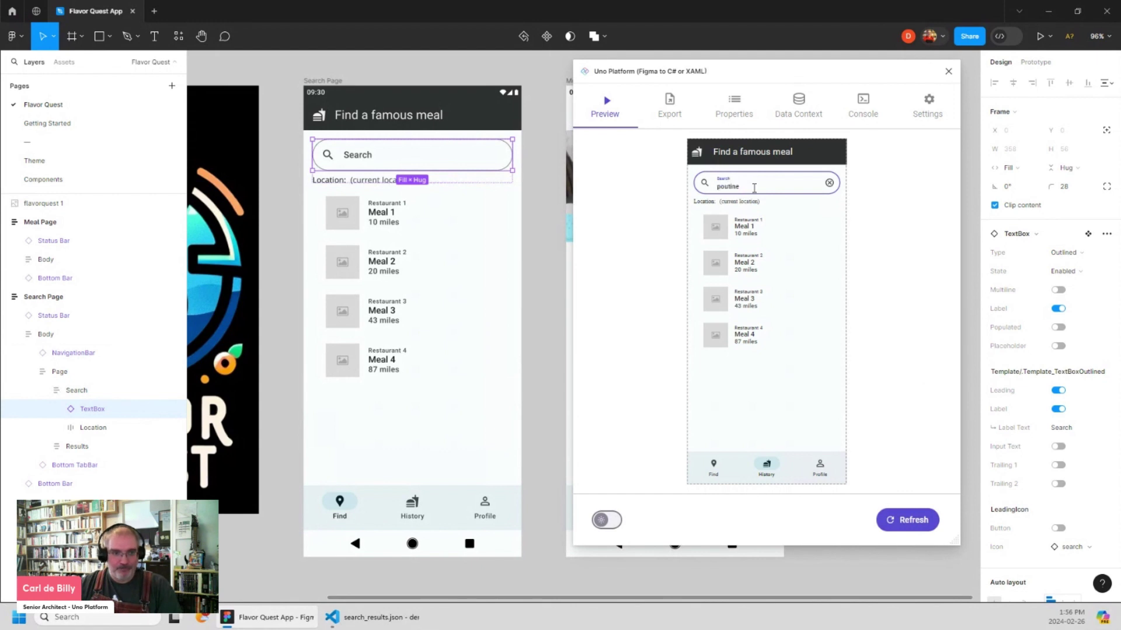
# Bind the Current Location text's Content to {Search.Location}.
pyautogui.click(745, 112)
pyautogui.doubleClick(367, 178)
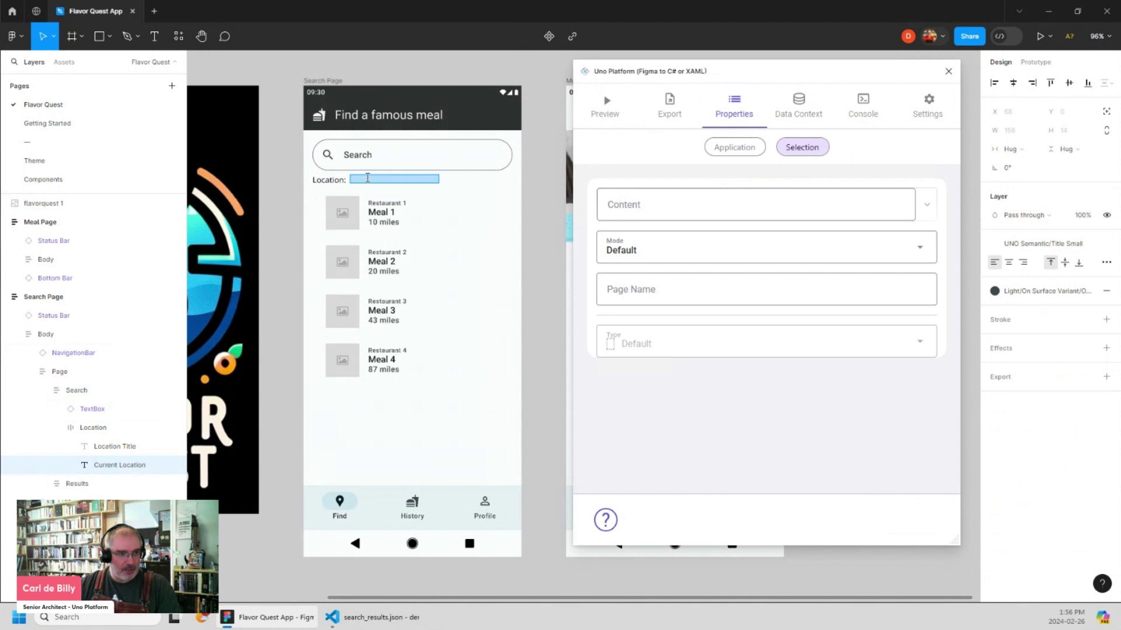
pyautogui.click(926, 204)
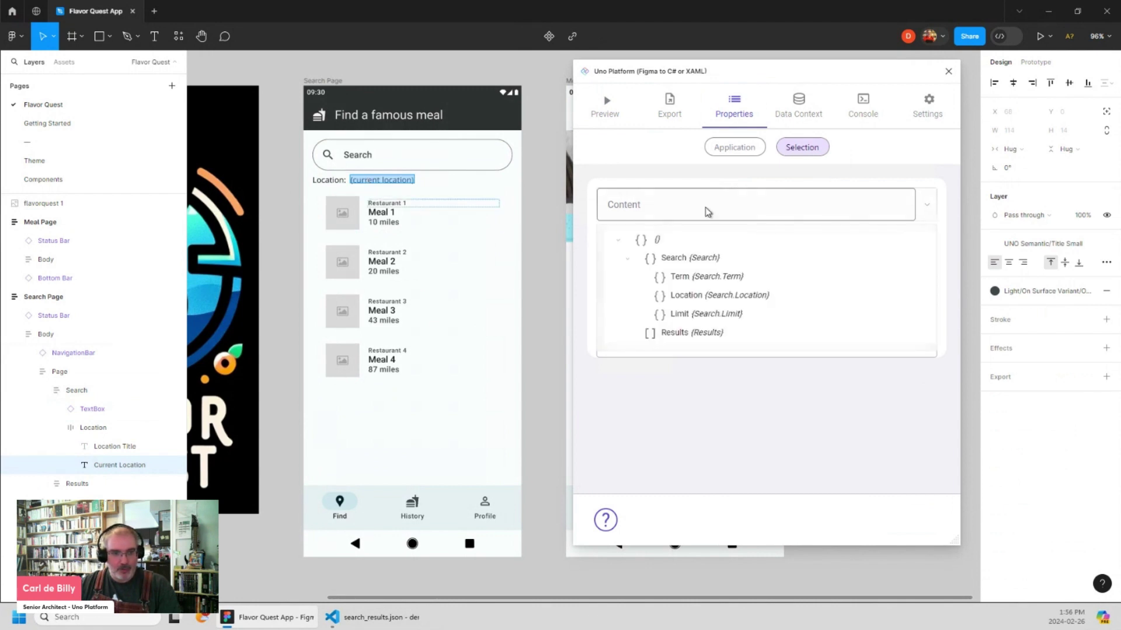
pyautogui.click(688, 295)
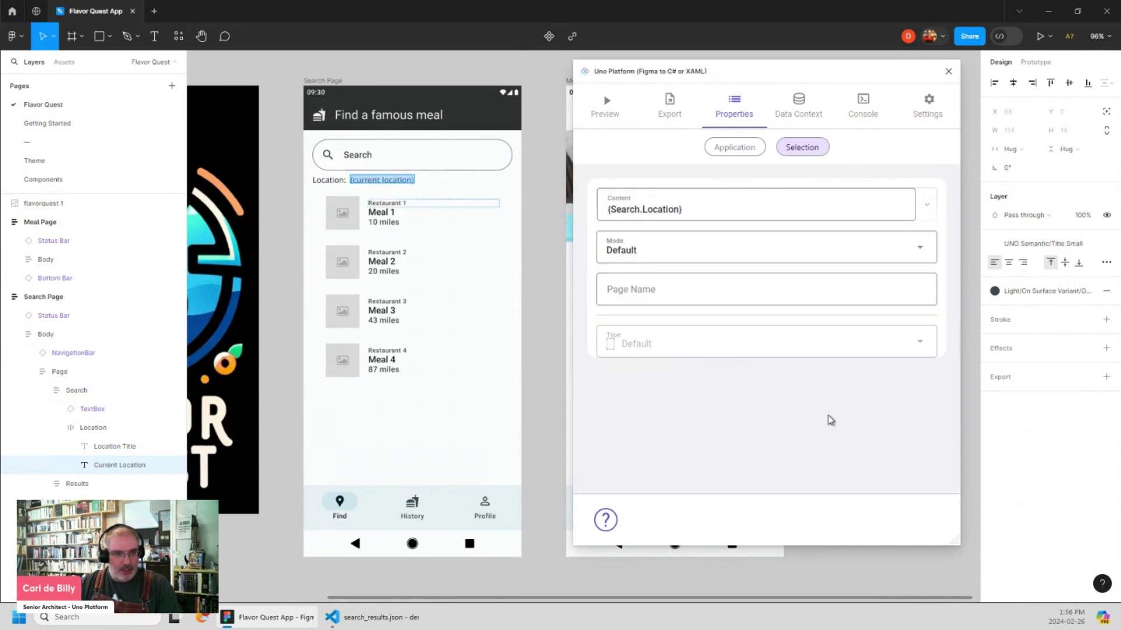
# Bind the Results frame to {Results} and set its type to ItemsRepeater (StackLayout).
pyautogui.click(71, 484)
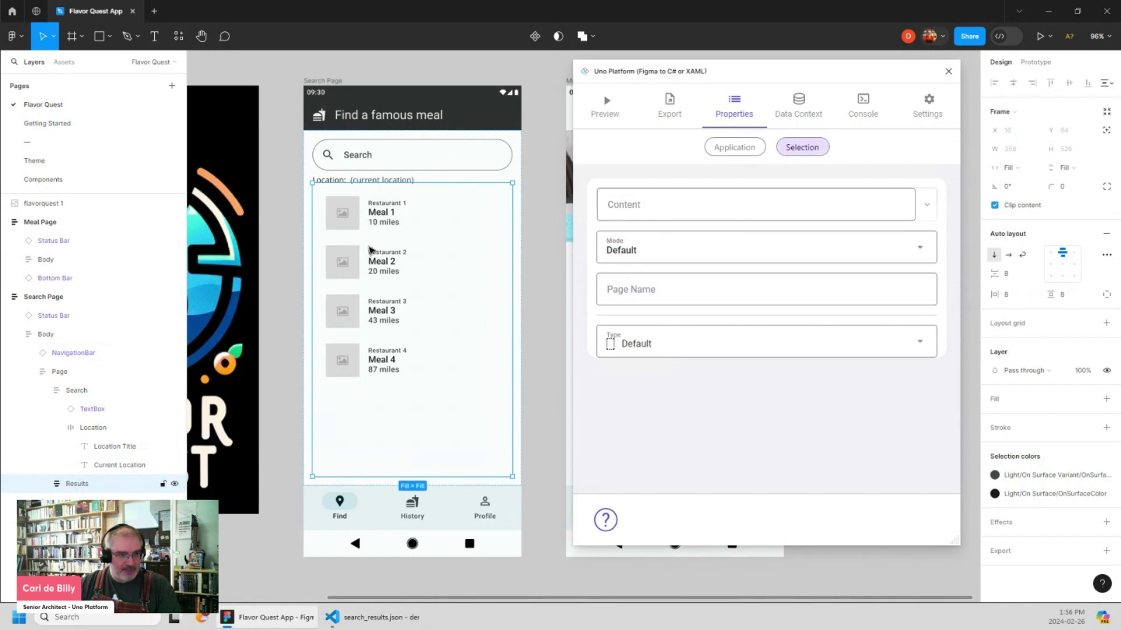
pyautogui.click(931, 213)
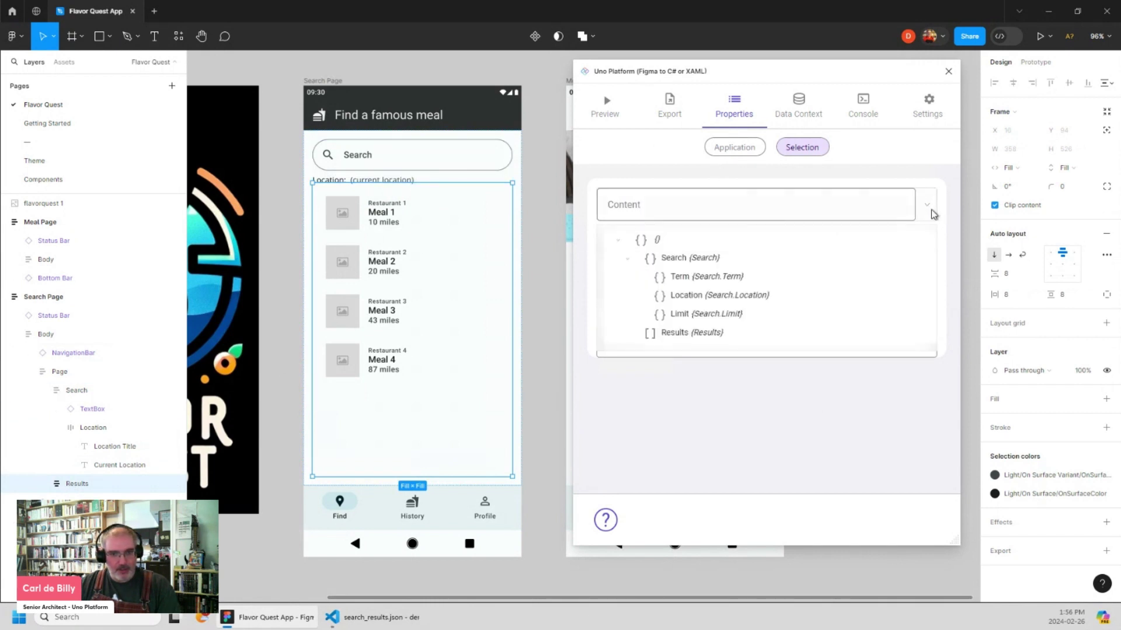
pyautogui.click(688, 337)
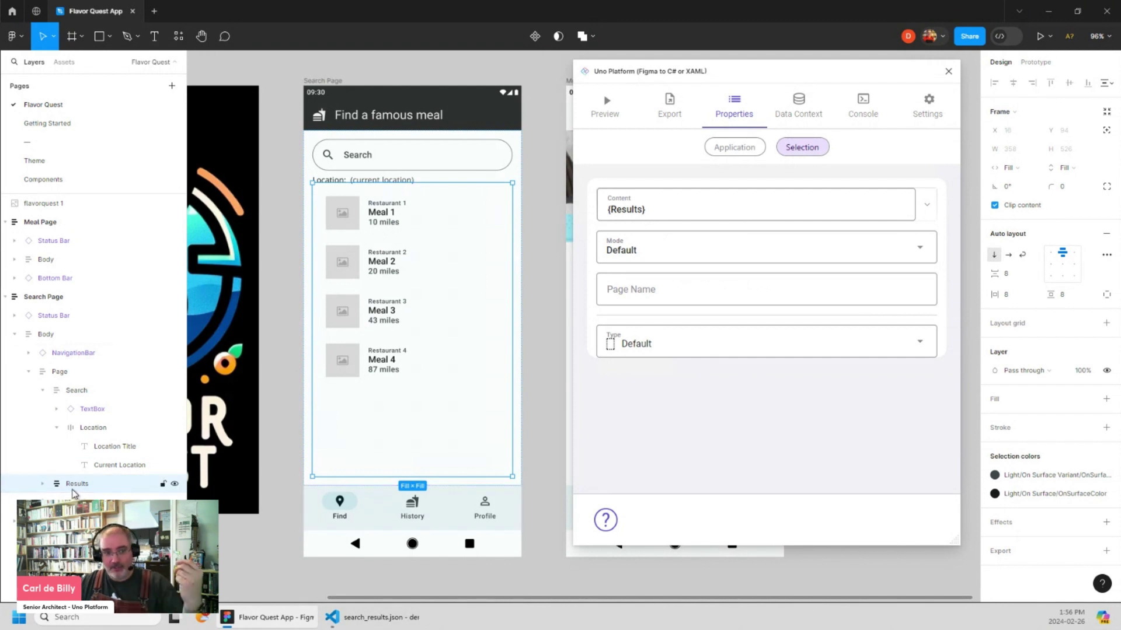
pyautogui.click(735, 349)
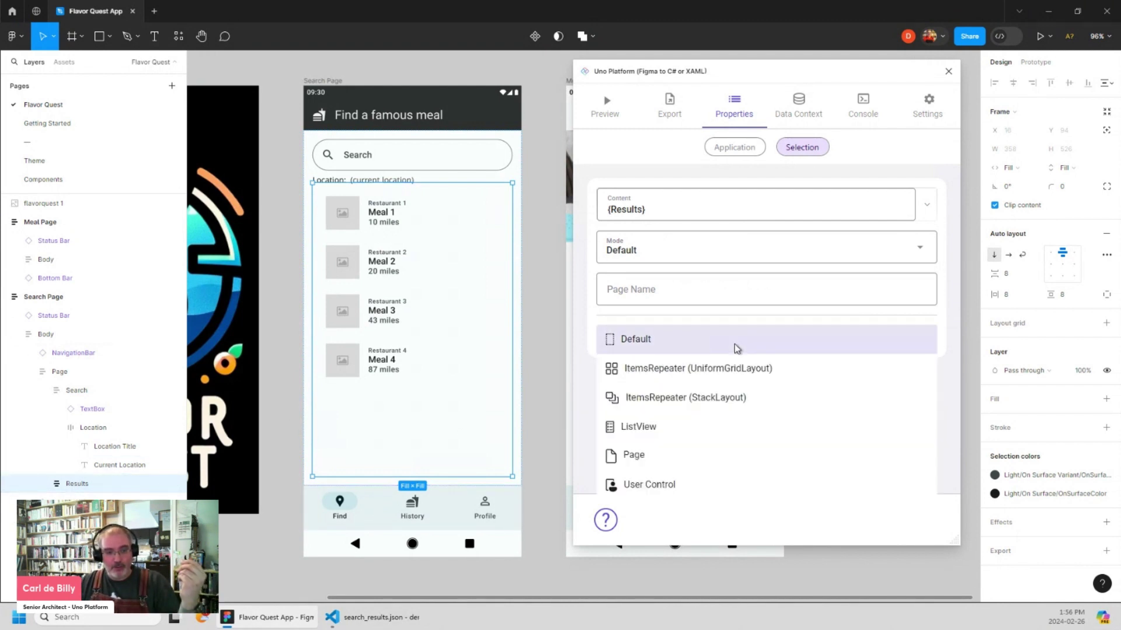
pyautogui.click(732, 400)
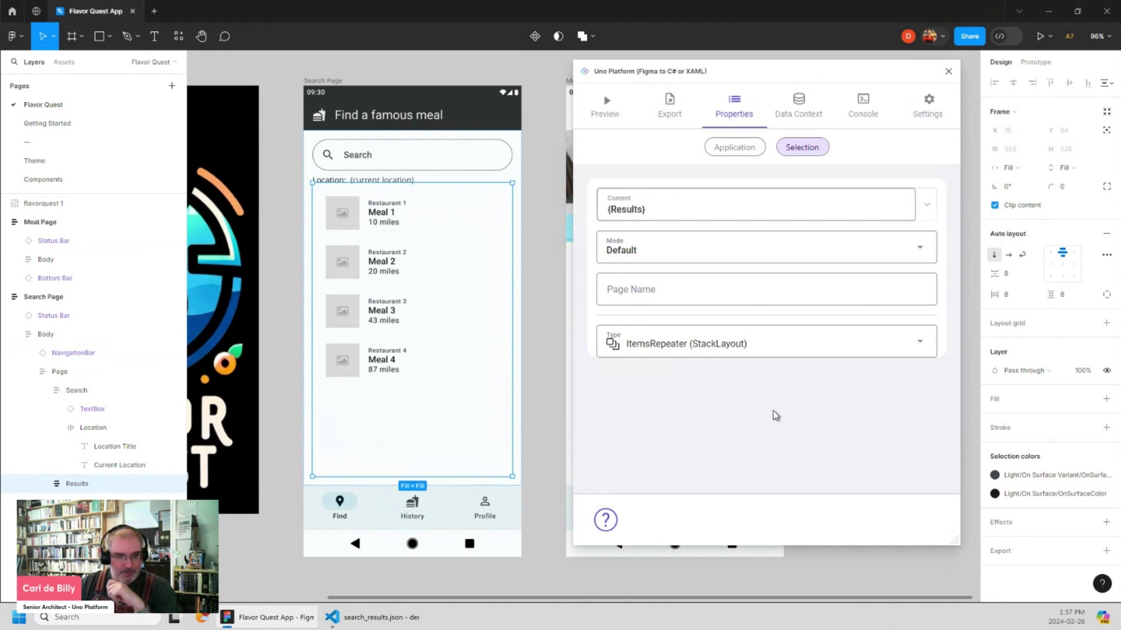
# Refresh the preview to show Montreal, QC, Canada and five results, then select the first result's image.
pyautogui.click(605, 105)
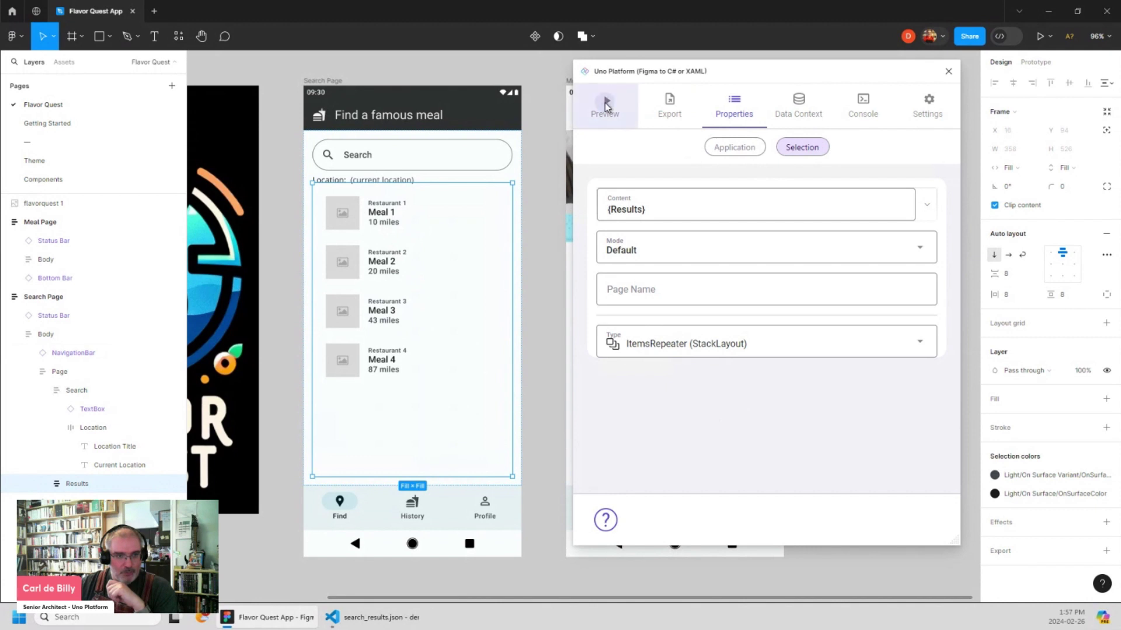
pyautogui.click(900, 525)
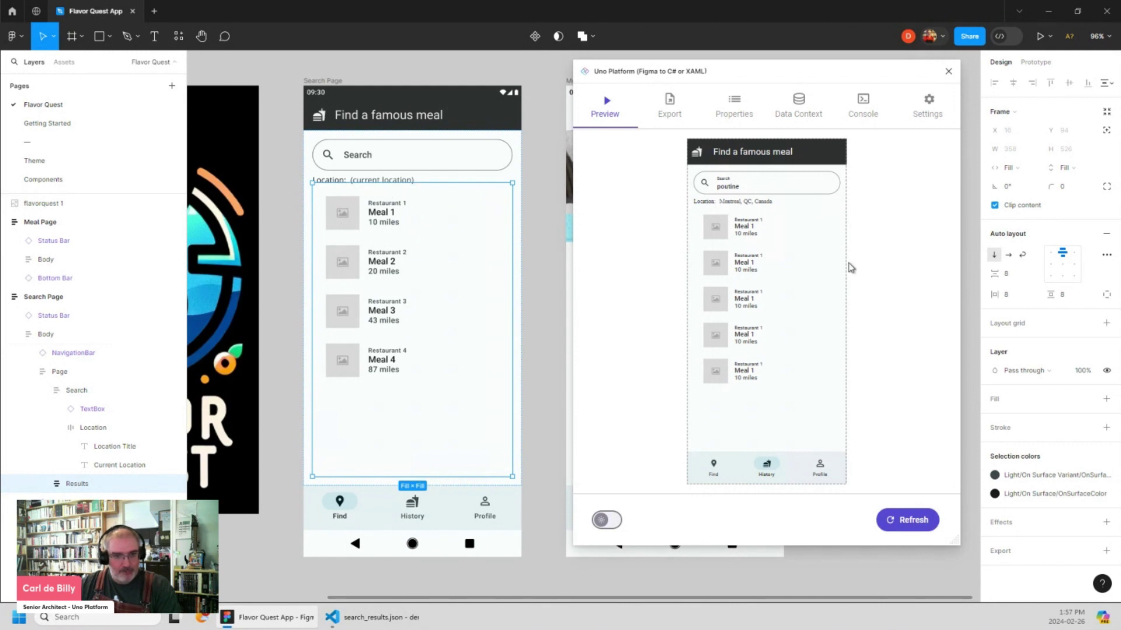
pyautogui.click(339, 216)
pyautogui.click(339, 217)
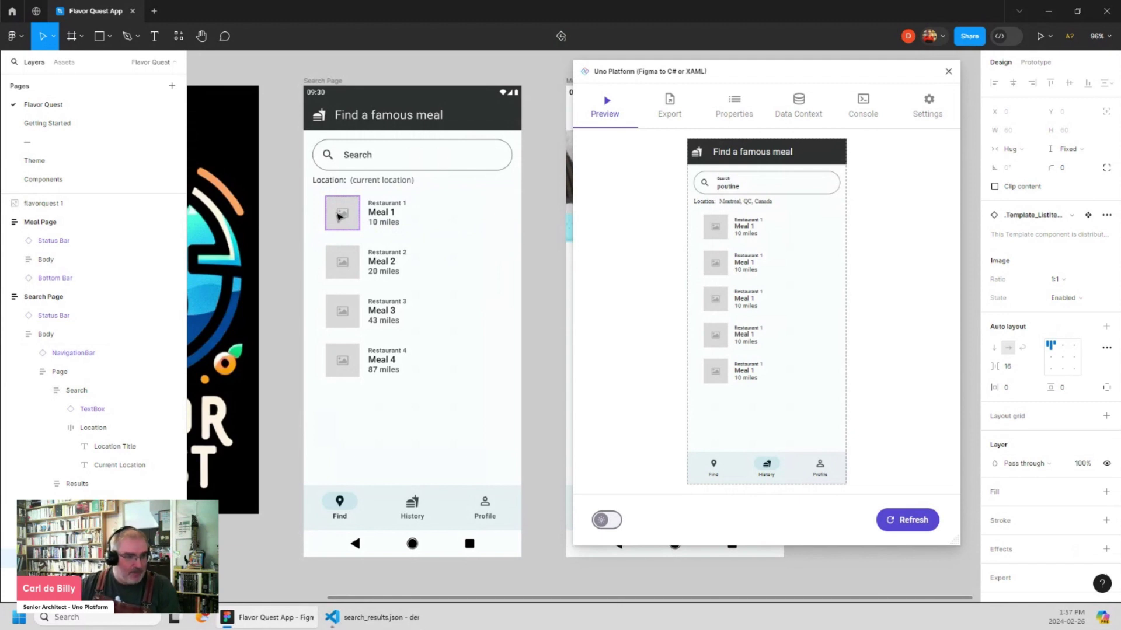
# Bind the first result's Image layer Content to {Details.Image}.
pyautogui.doubleClick(339, 218)
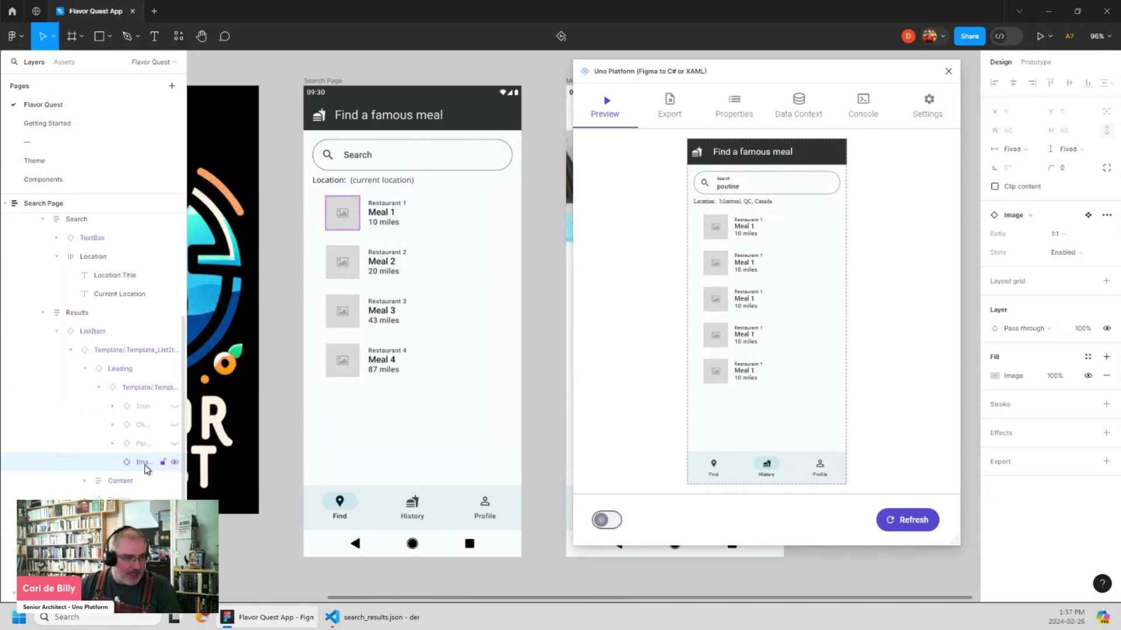
pyautogui.click(740, 108)
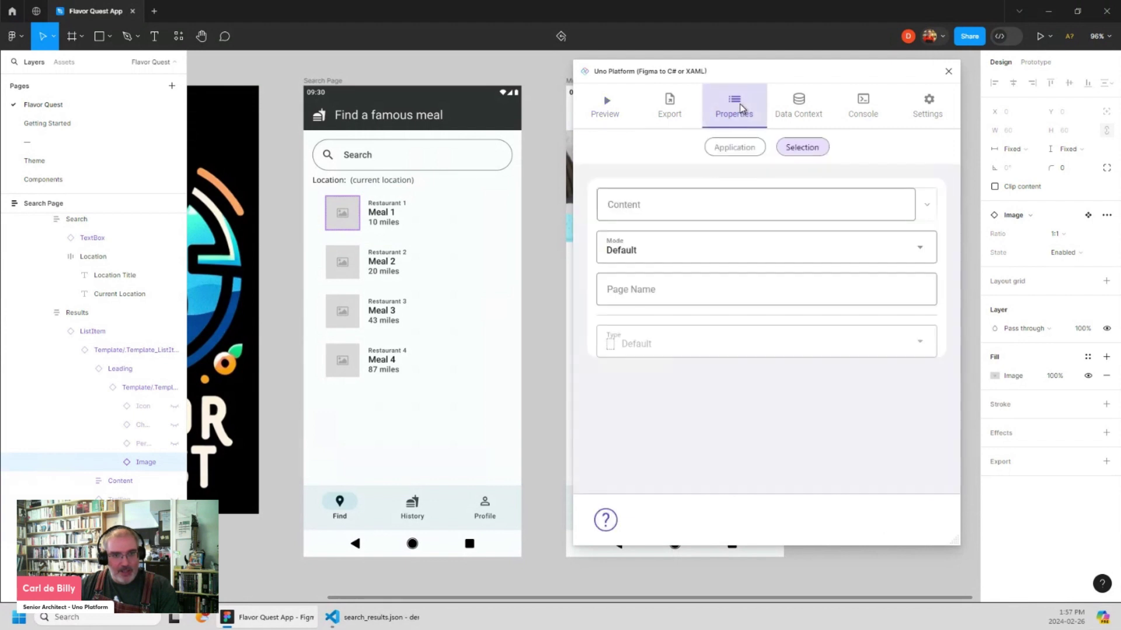
pyautogui.click(930, 208)
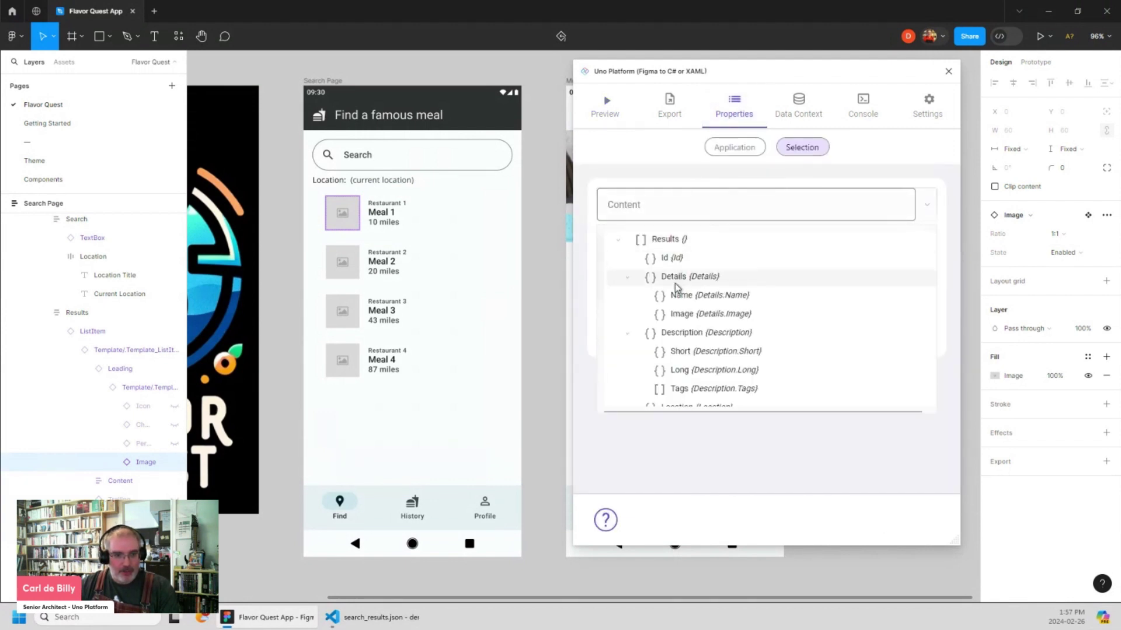
pyautogui.click(693, 317)
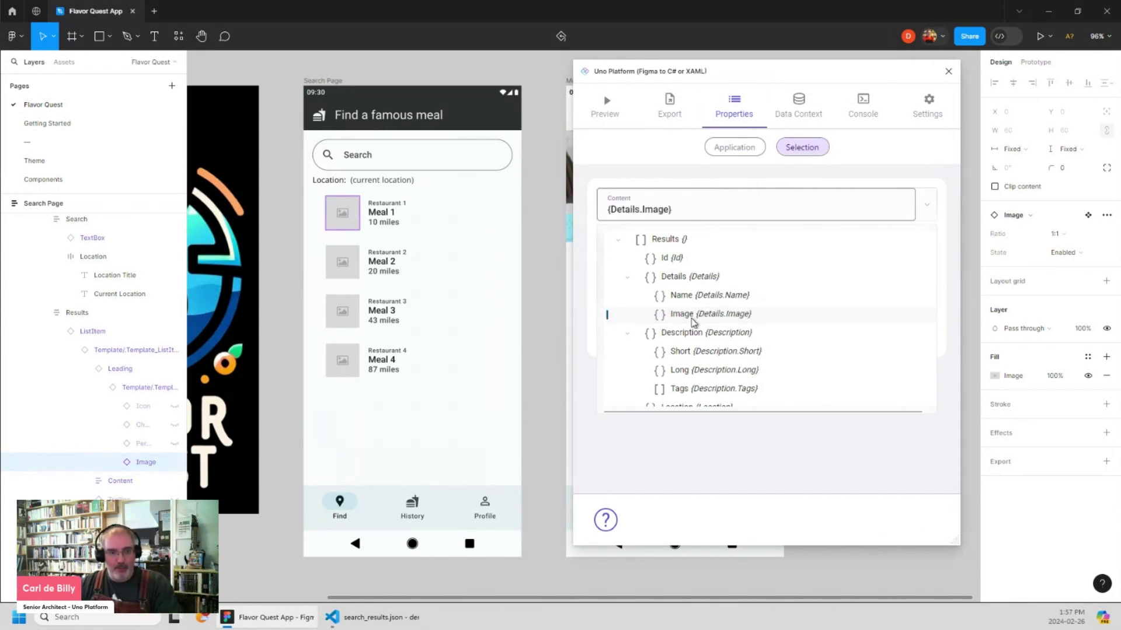
pyautogui.click(791, 445)
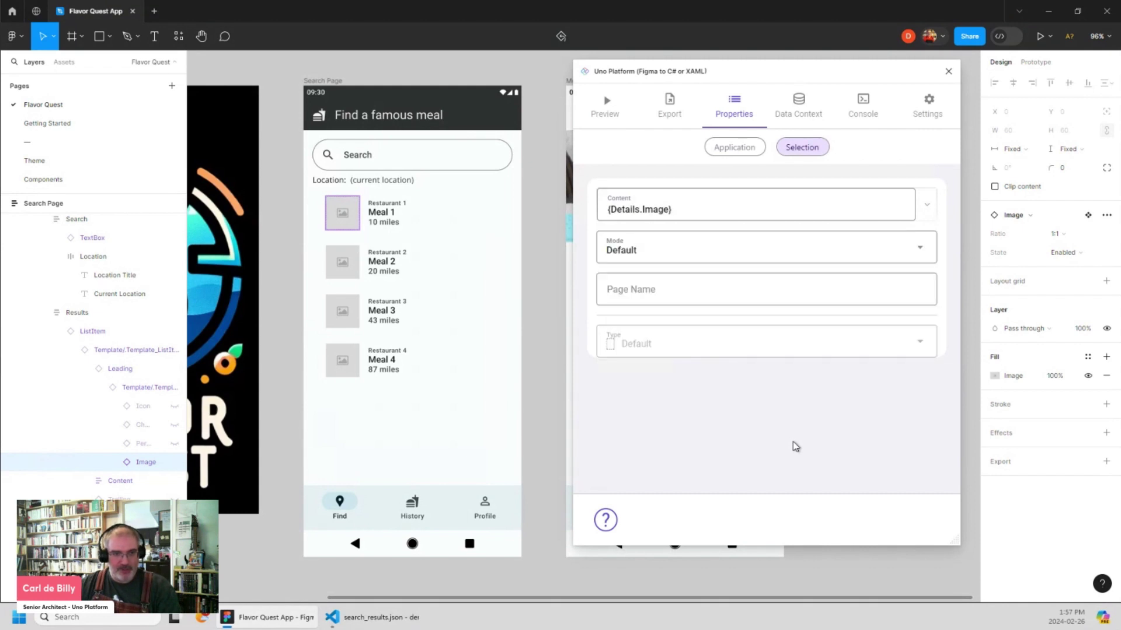
# Review the Results array and the Details Image field in the Data Context JSON.
pyautogui.click(820, 113)
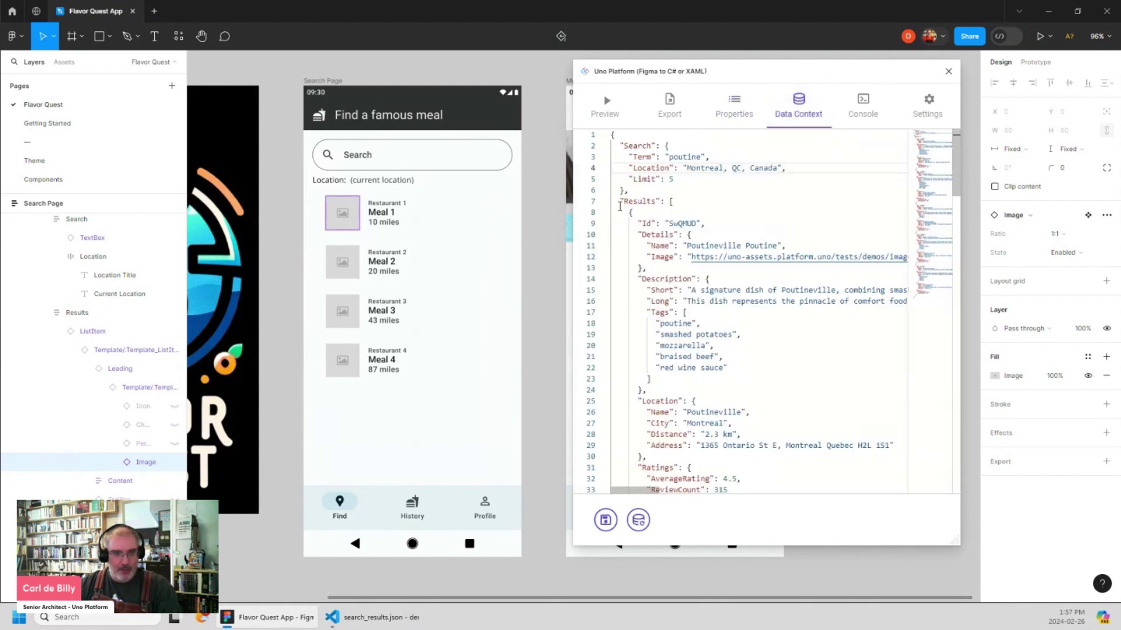
pyautogui.moveTo(620, 206); pyautogui.dragTo(677, 204)
pyautogui.click(710, 203)
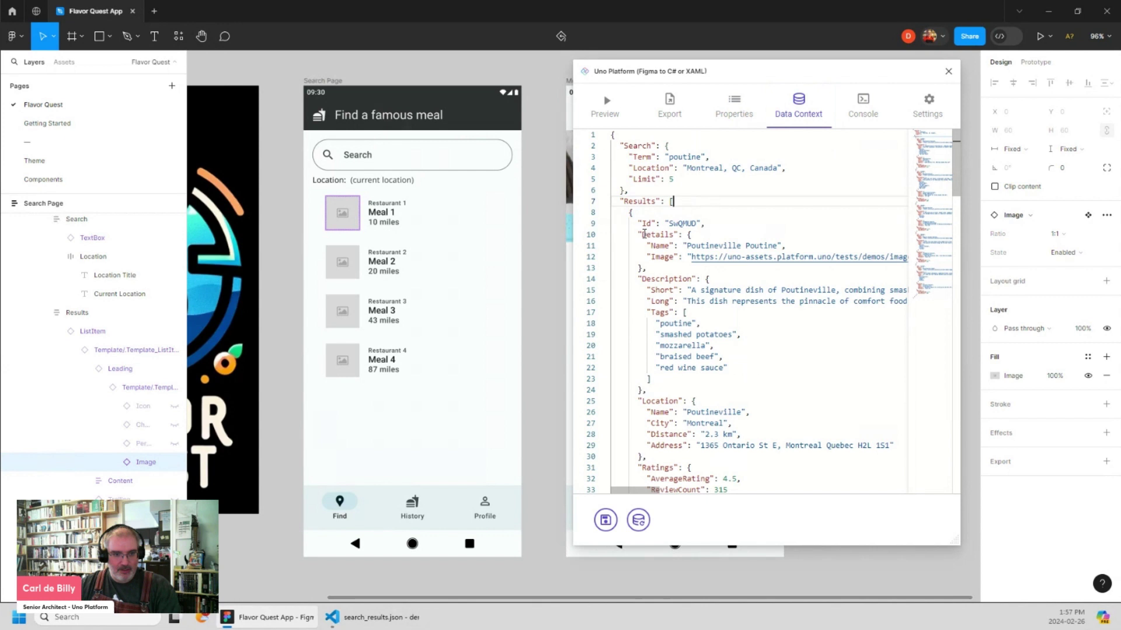
pyautogui.moveTo(638, 237); pyautogui.dragTo(685, 260)
pyautogui.click(674, 257)
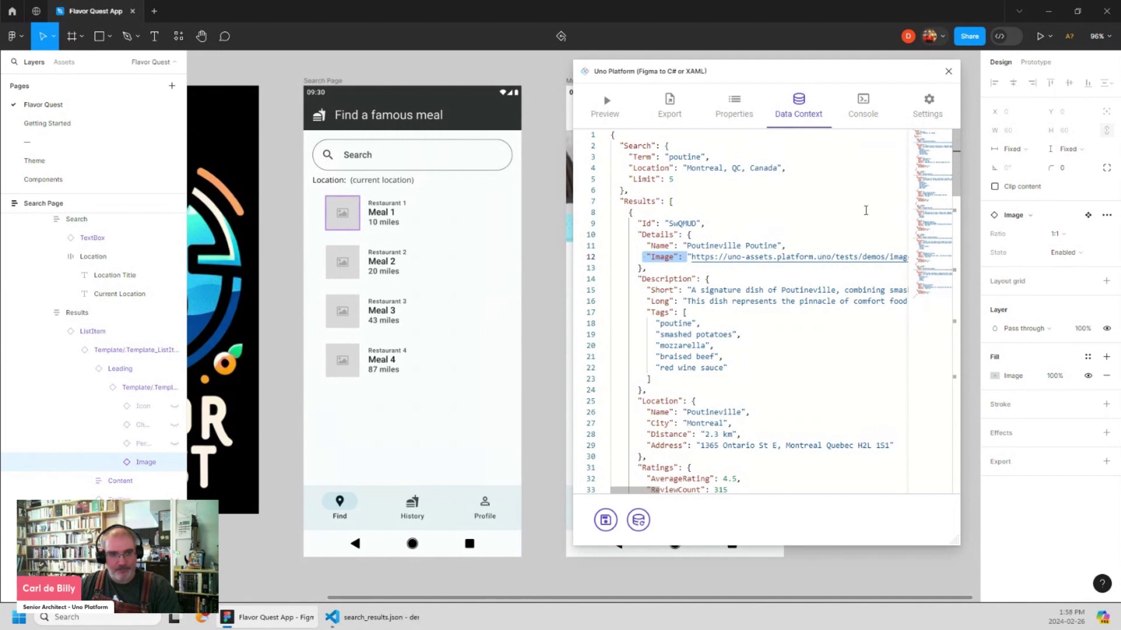
# Refresh the preview to show food photos, then select the Restaurant 1 text.
pyautogui.click(605, 107)
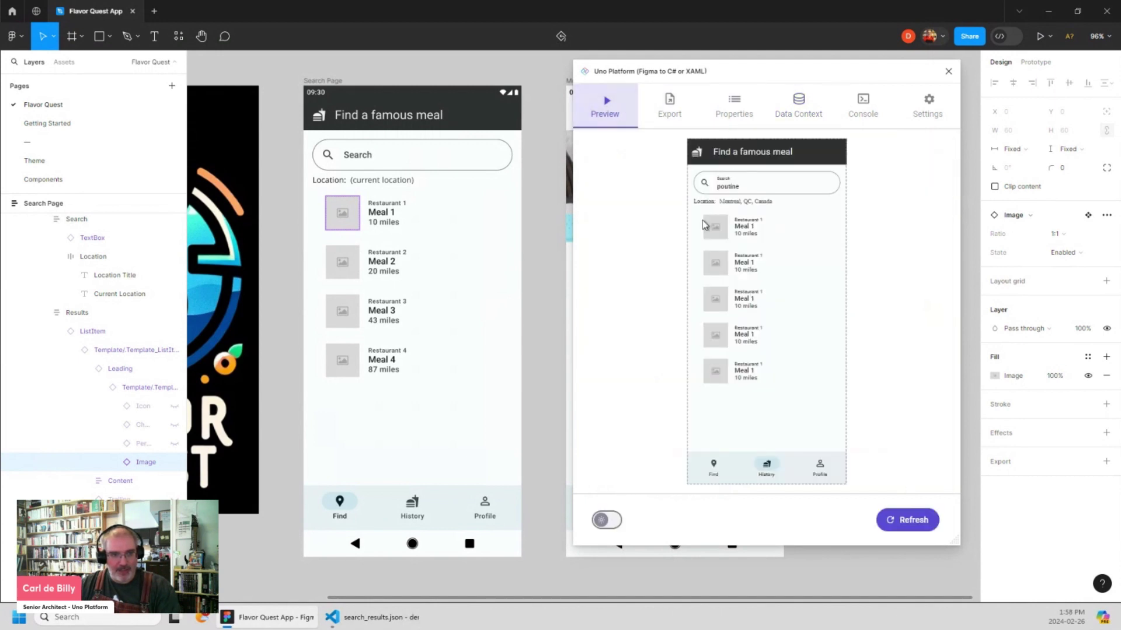
pyautogui.click(911, 525)
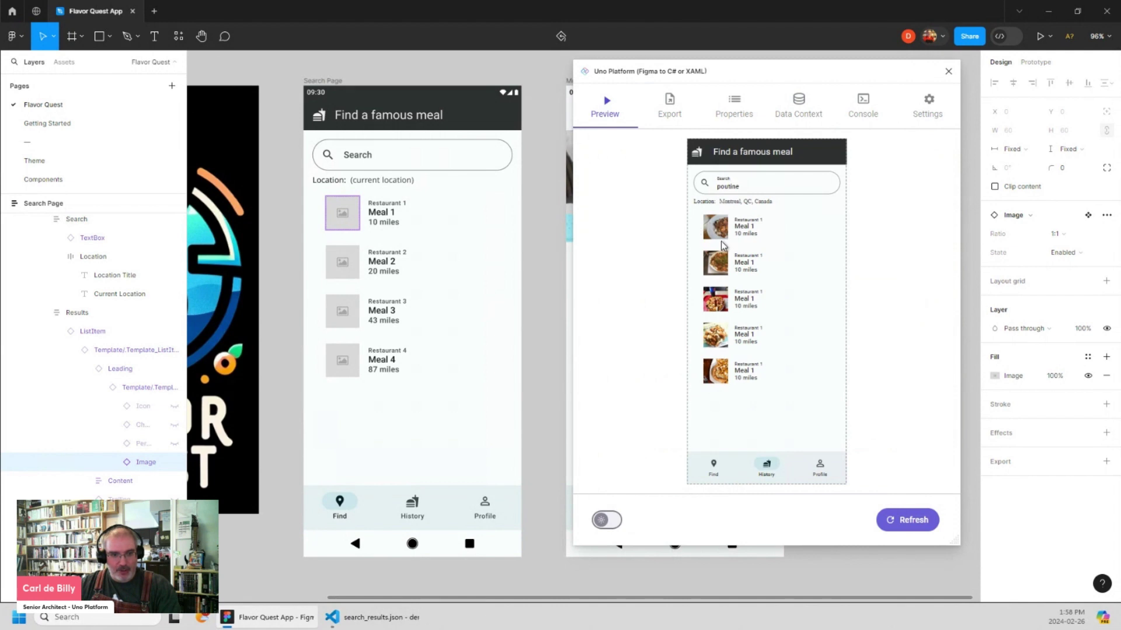
pyautogui.click(399, 206)
pyautogui.click(399, 205)
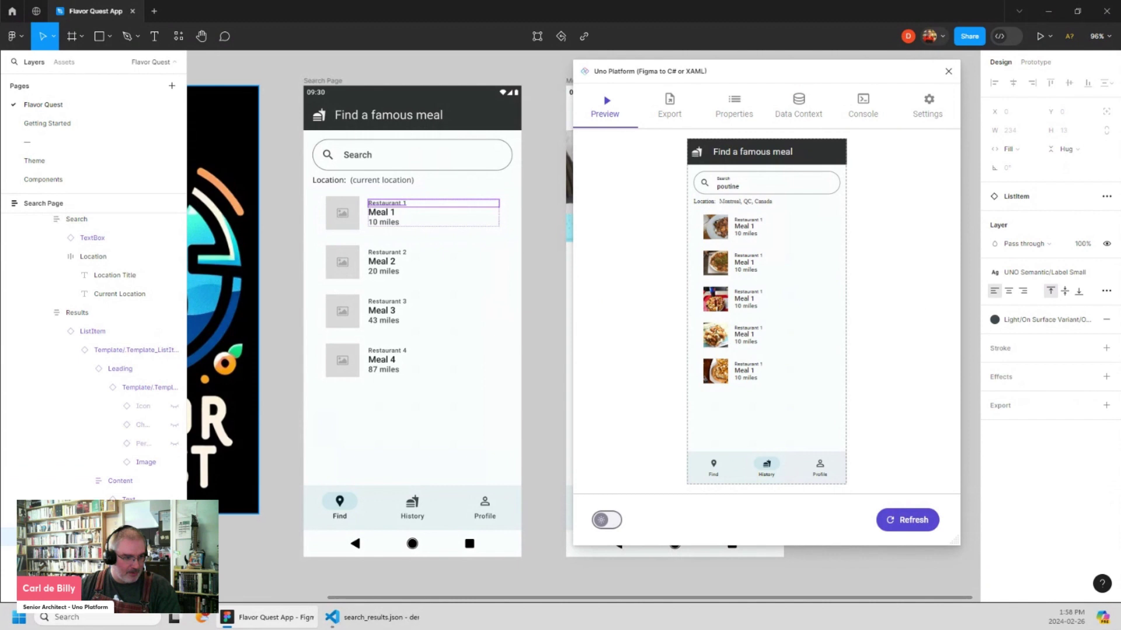
# Bind the restaurant text's Content to {Location.Name}.
pyautogui.click(673, 110)
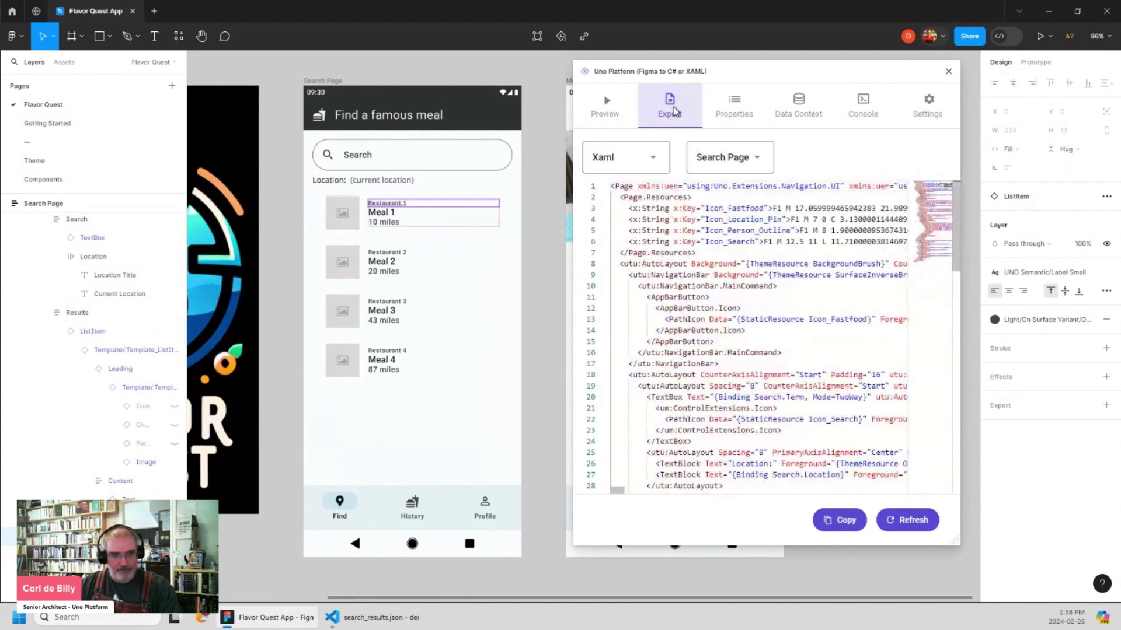
pyautogui.click(730, 108)
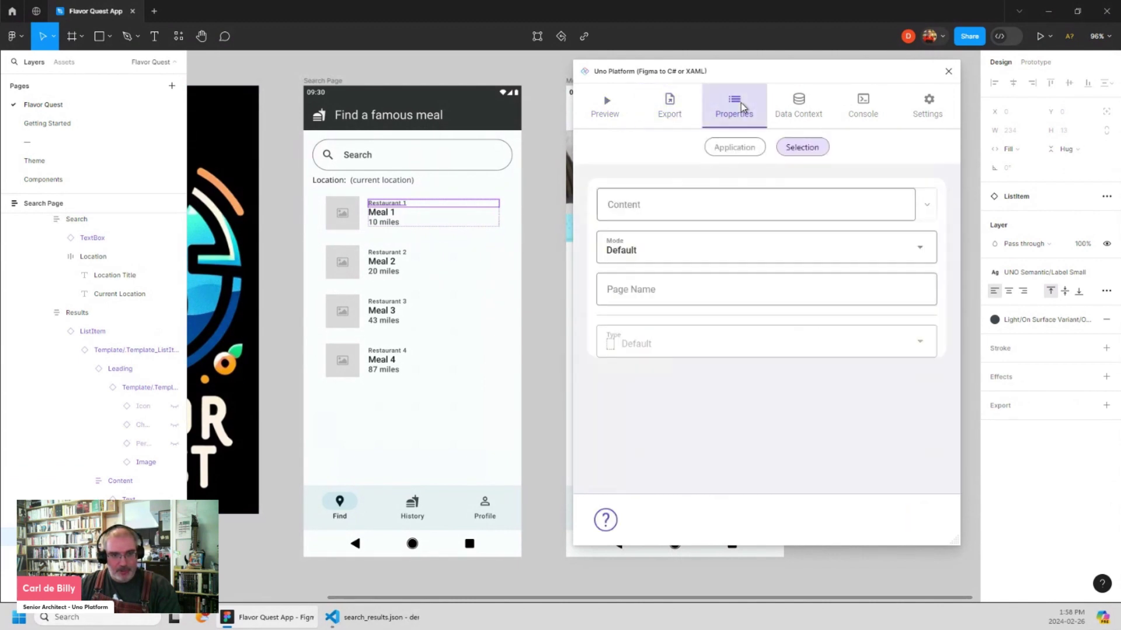
pyautogui.click(930, 209)
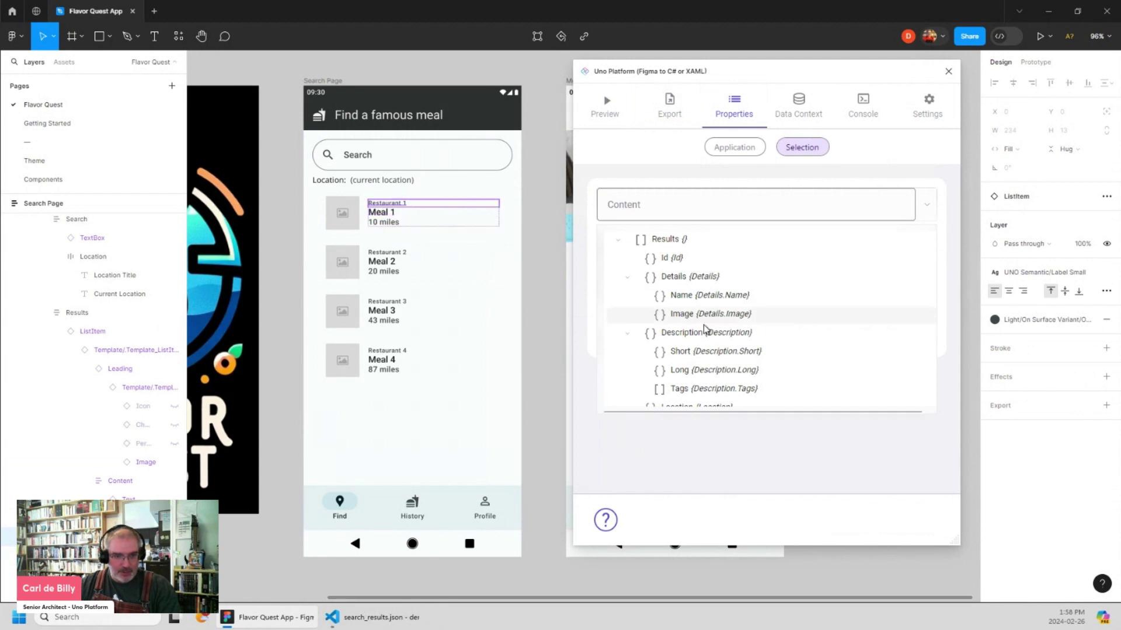
pyautogui.scroll(-4, 706, 329)
pyautogui.click(681, 310)
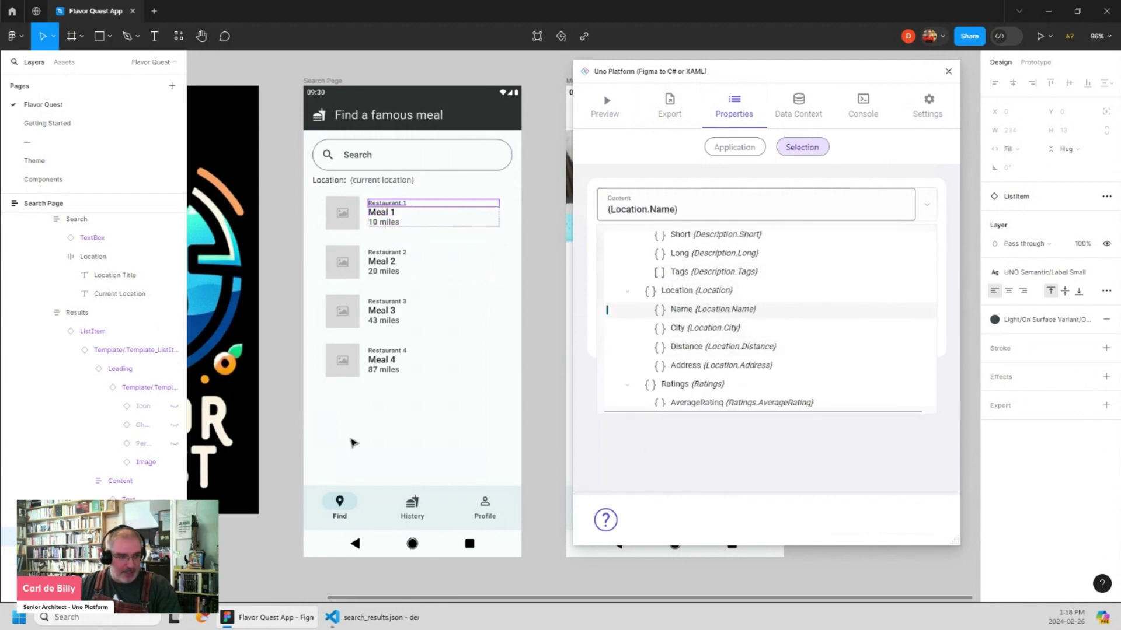
# Bind the meal text to {Details.Name} and distance text to {Location.Distance}, then refresh the preview.
pyautogui.click(380, 212)
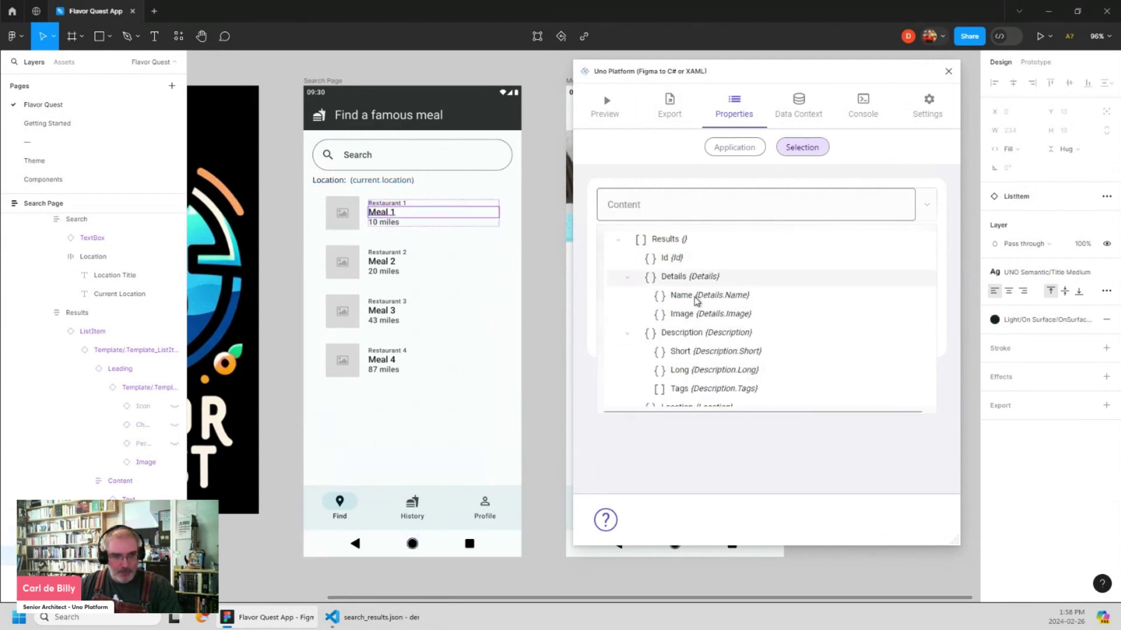
pyautogui.click(689, 295)
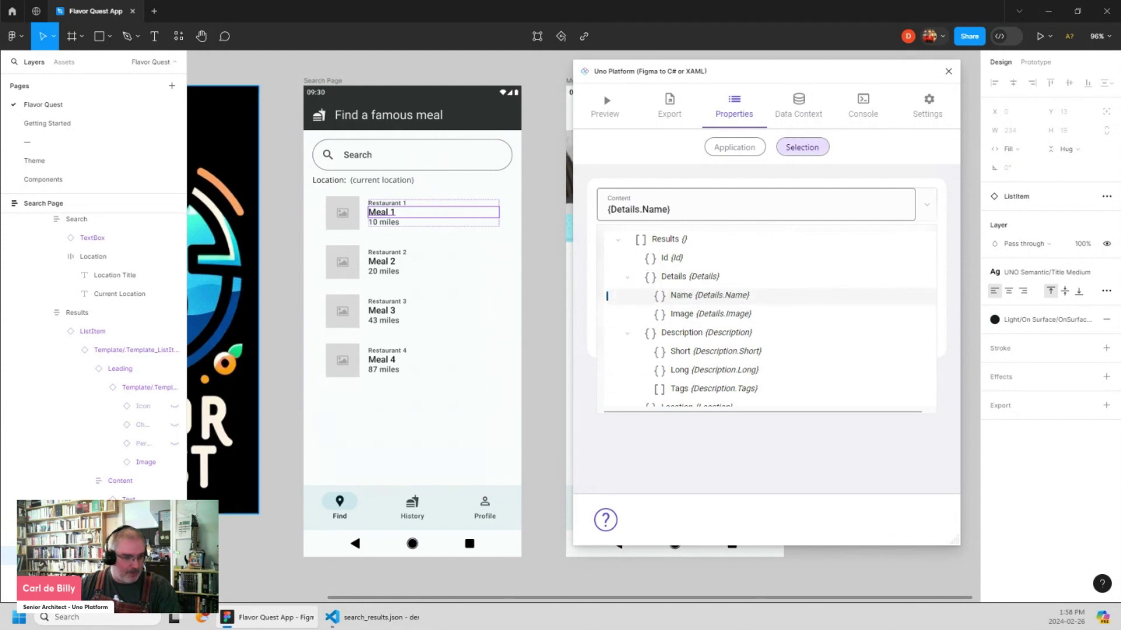
pyautogui.press('Tab')
pyautogui.scroll(-3, 706, 292)
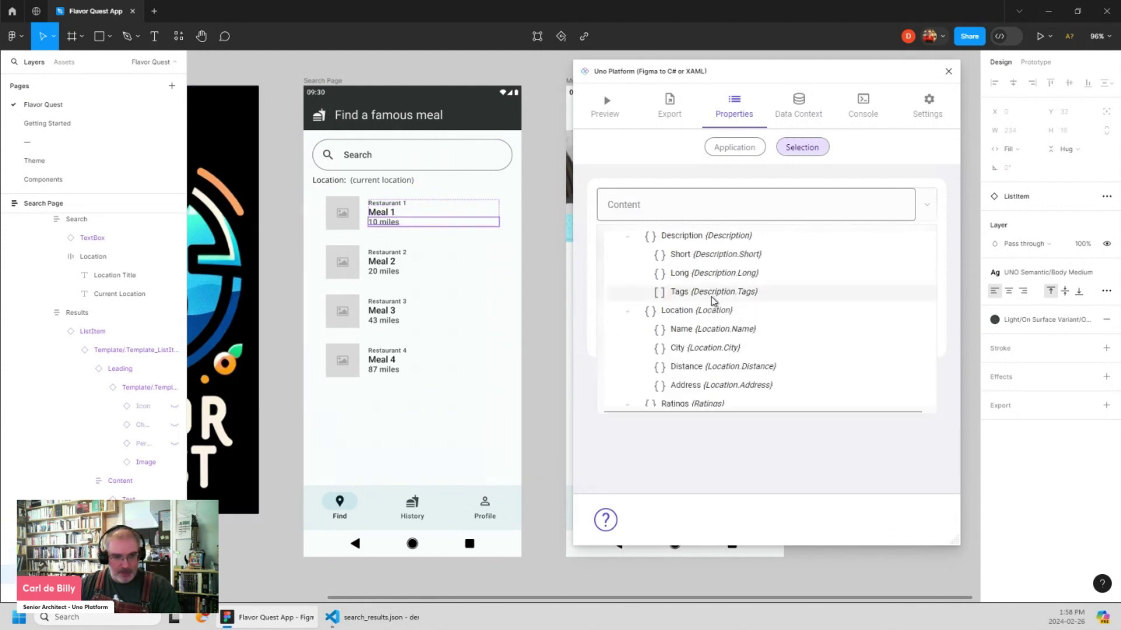
pyautogui.scroll(-1, 713, 300)
pyautogui.click(689, 347)
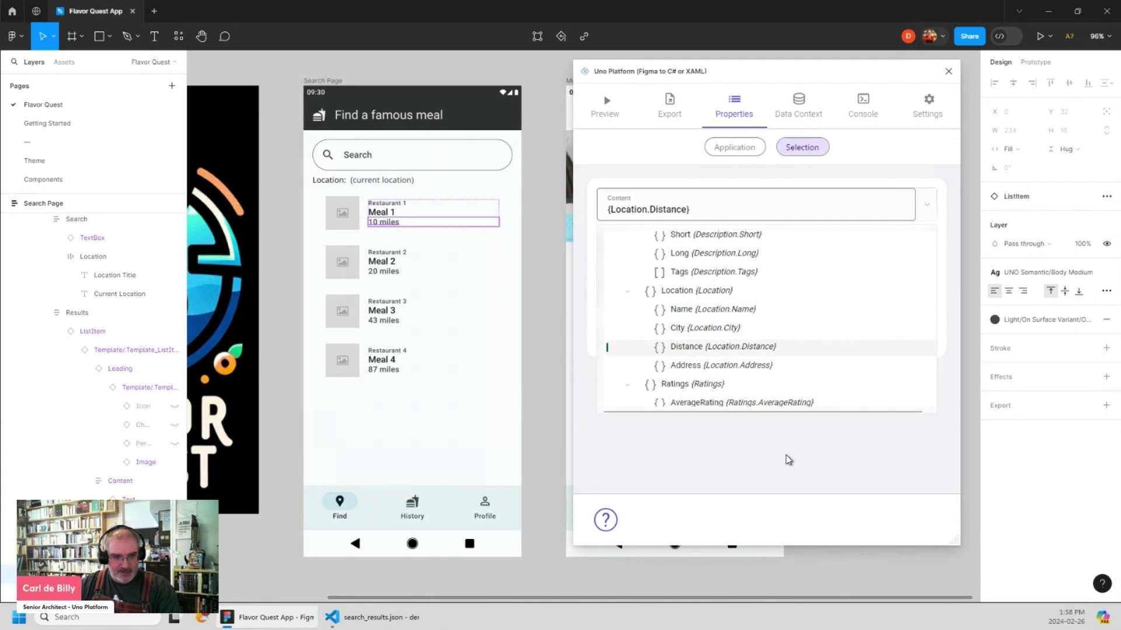
pyautogui.click(793, 452)
pyautogui.click(623, 114)
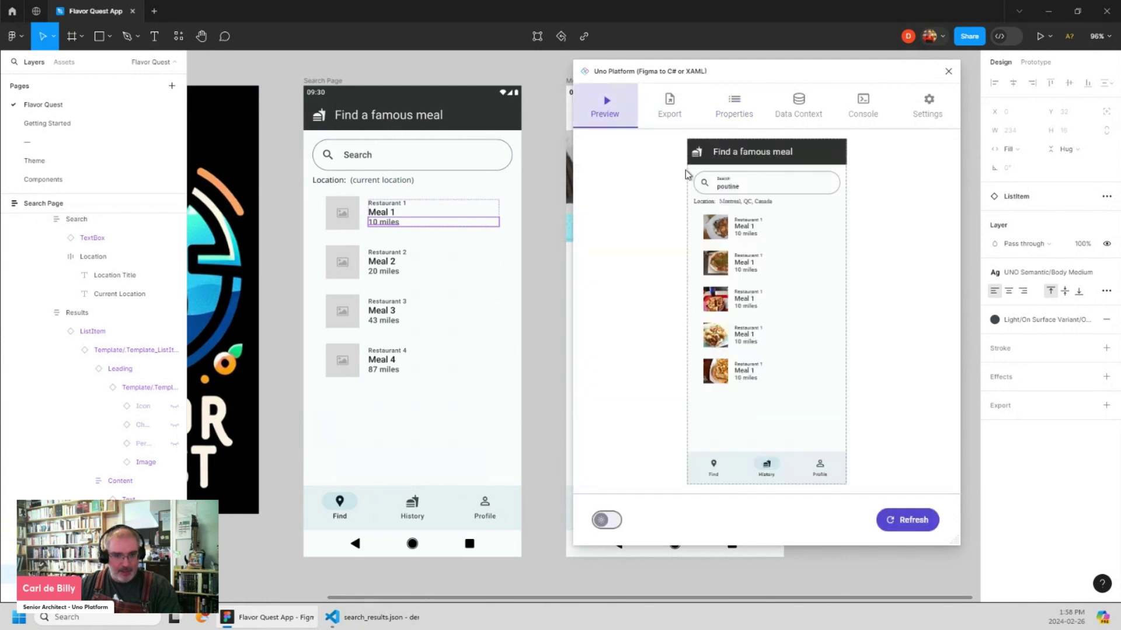
pyautogui.click(920, 525)
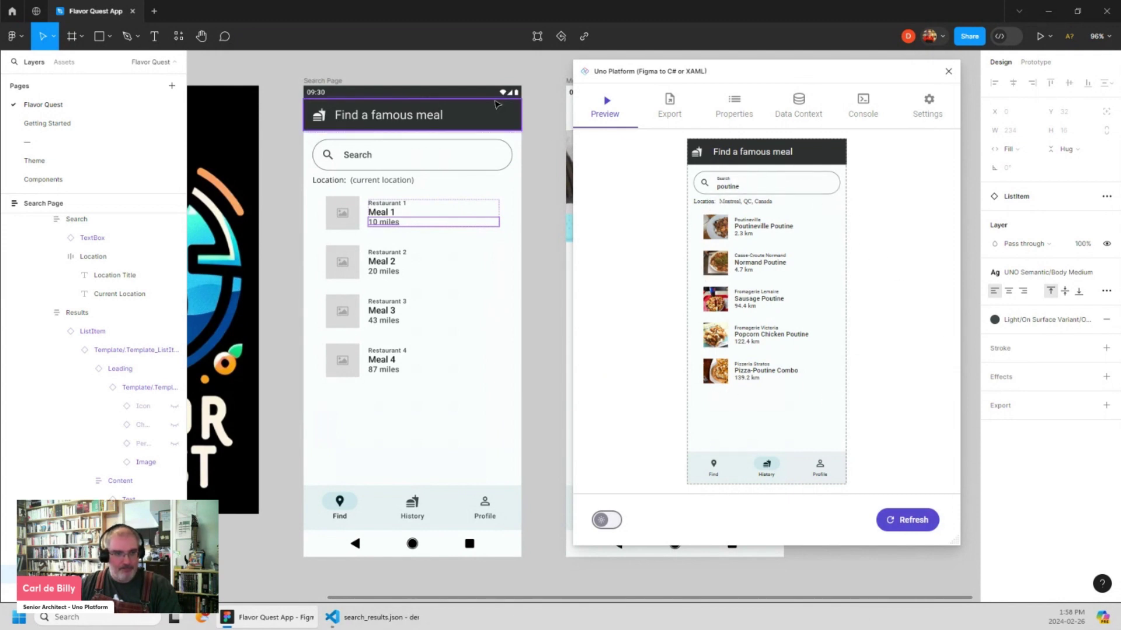
# Select the Meal Page frame, refresh the preview, and view its empty {} Data Context.
pyautogui.click(636, 578)
pyautogui.moveTo(731, 582); pyautogui.dragTo(457, 558)
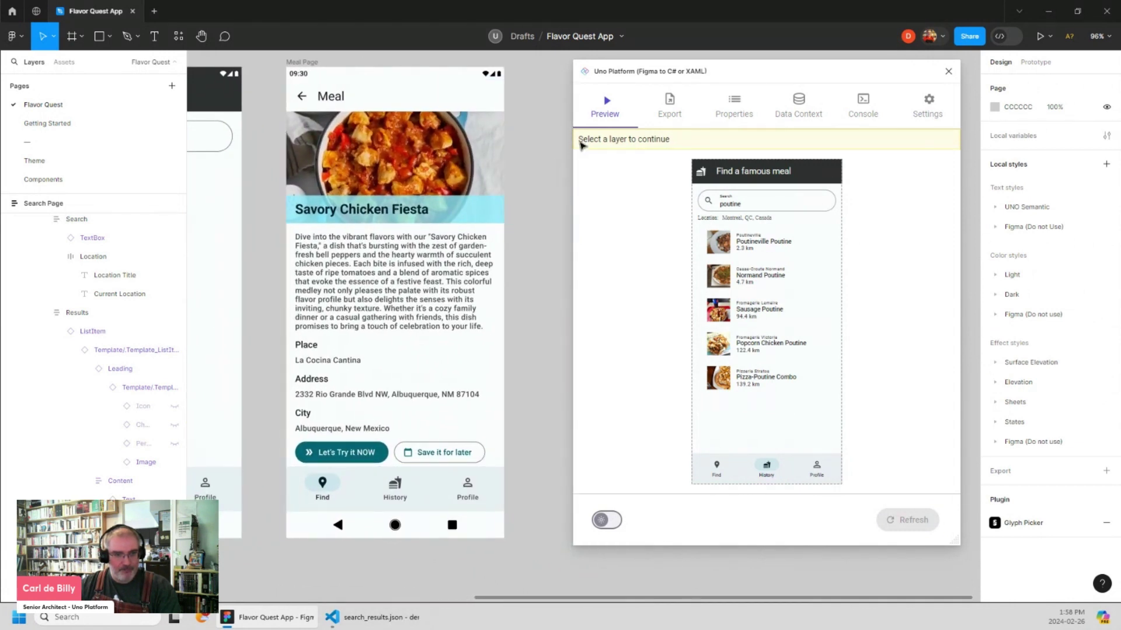
pyautogui.click(349, 96)
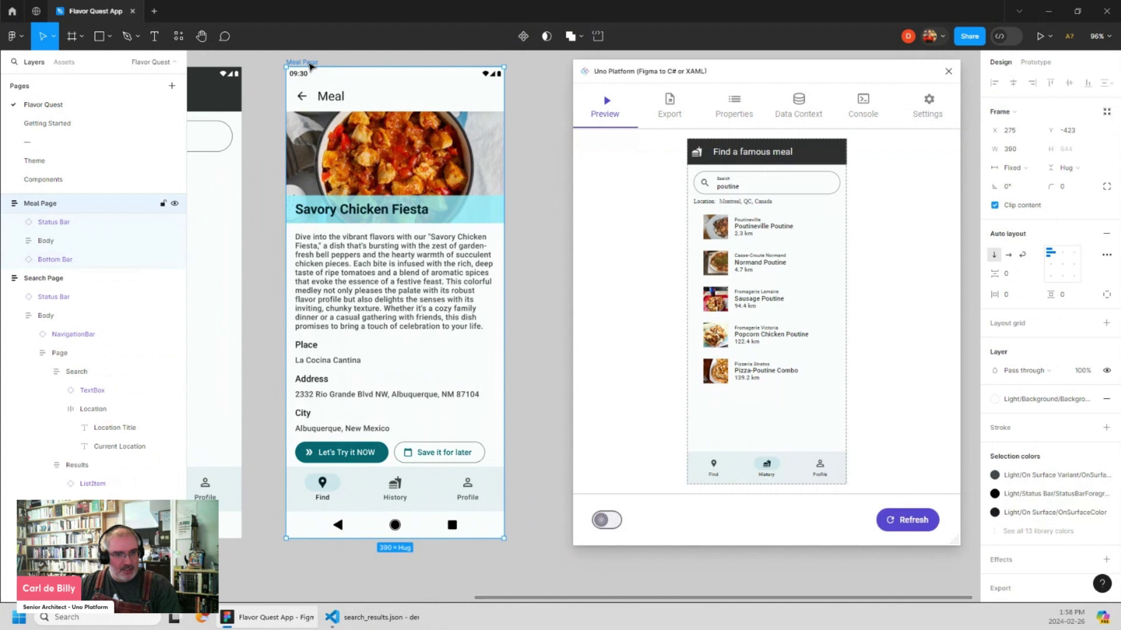
pyautogui.click(912, 528)
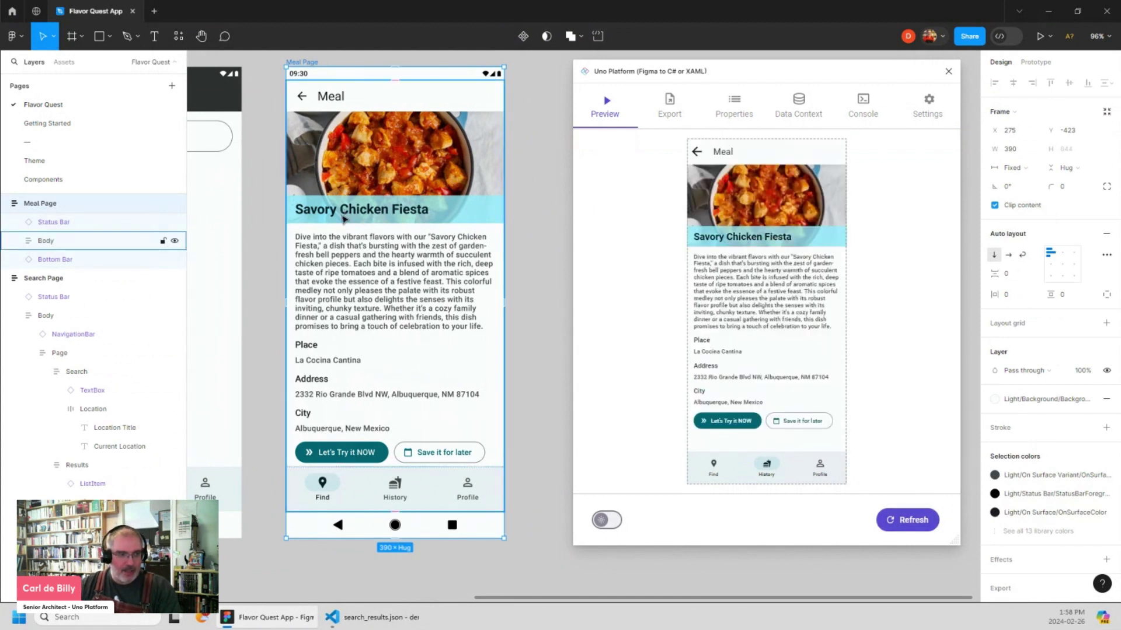
pyautogui.click(802, 114)
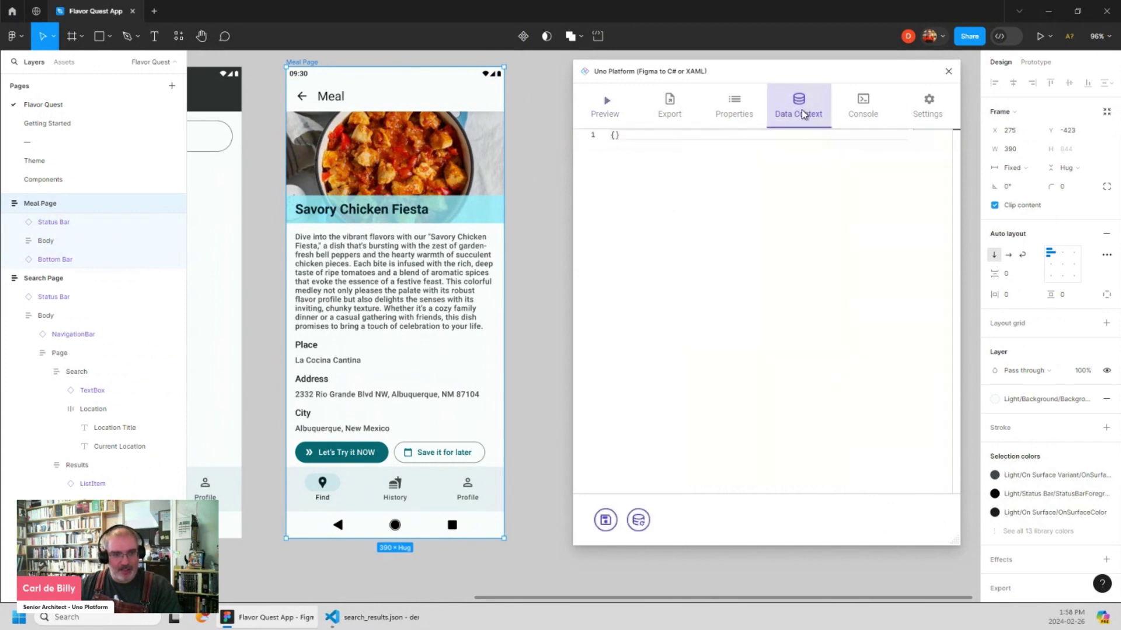
# Select lines 9–35, the first Poutineville Poutine object in the Results array.
pyautogui.click(369, 618)
pyautogui.click(437, 325)
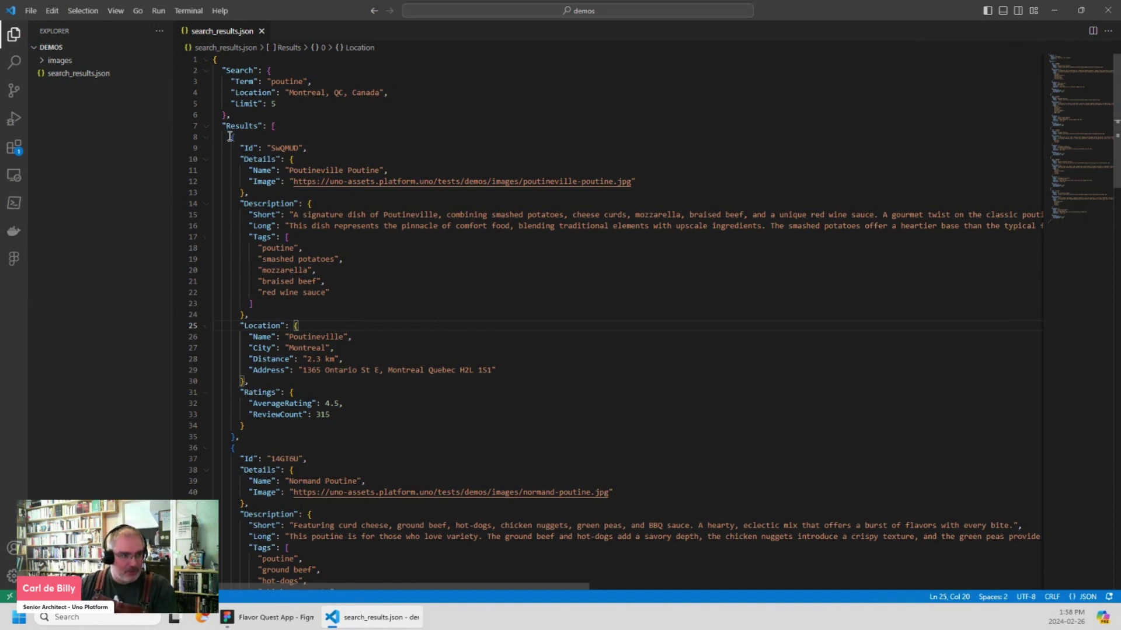
pyautogui.moveTo(231, 137); pyautogui.dragTo(236, 437)
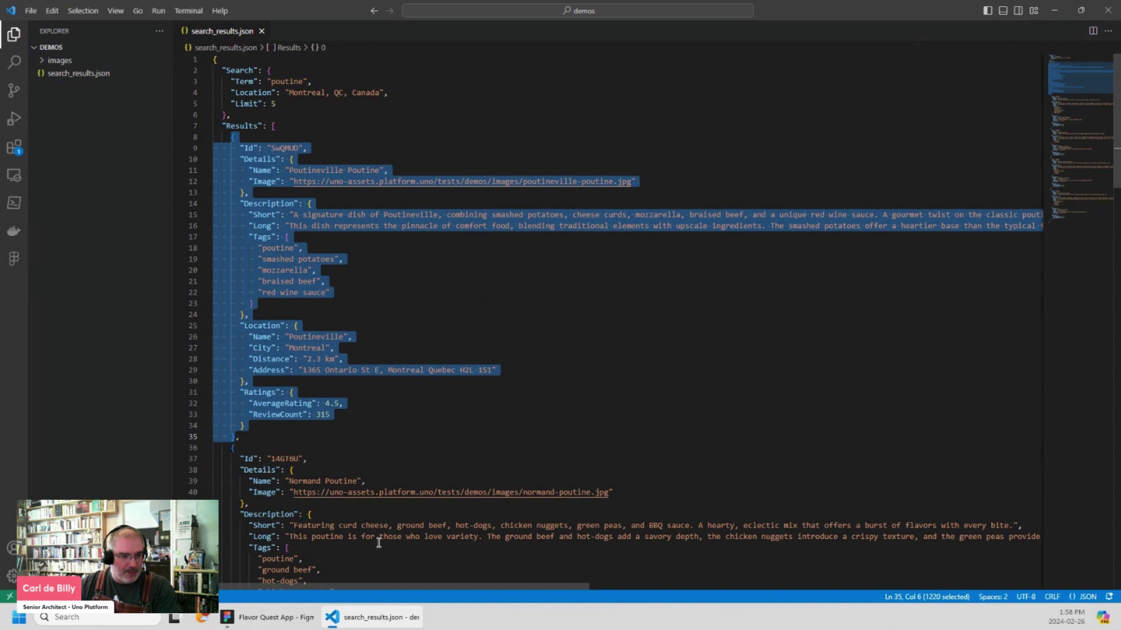
# Replace the Meal page's data context with the Poutineville Poutine JSON, save, and refresh the preview.
pyautogui.click(268, 616)
pyautogui.click(710, 198)
pyautogui.hotkey('ctrl', 'a')
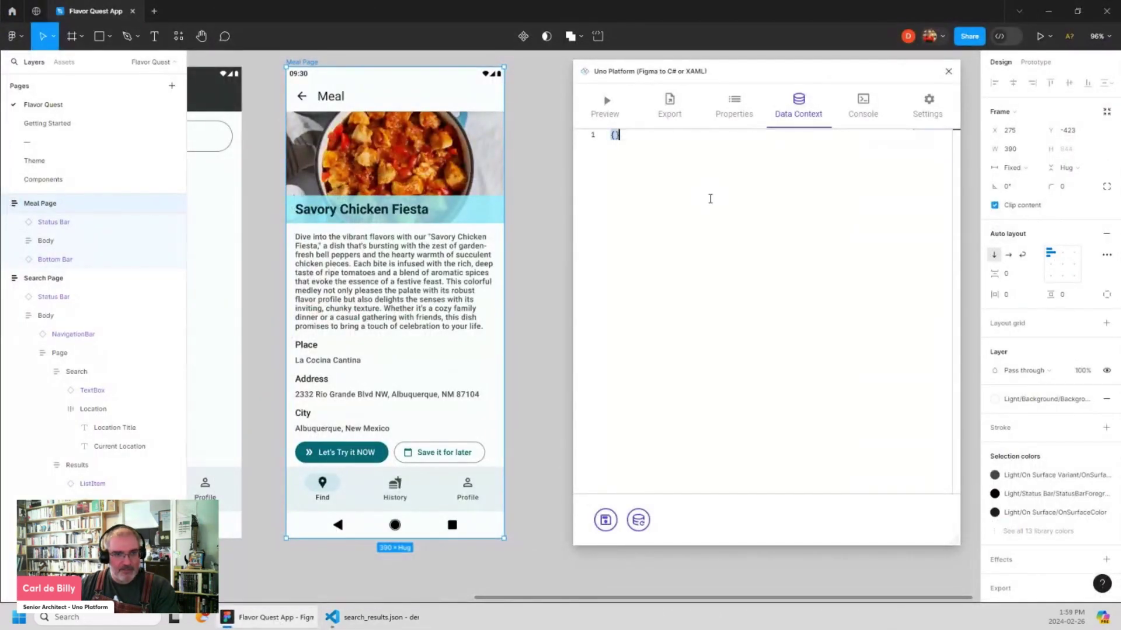
pyautogui.hotkey('ctrl', 'v')
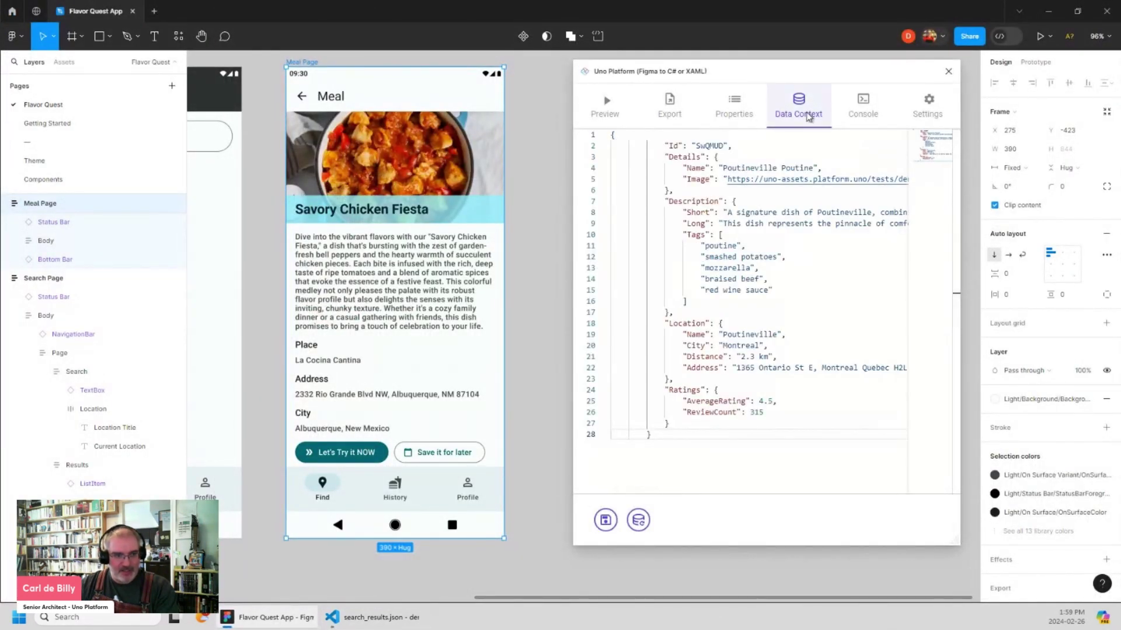
pyautogui.click(605, 520)
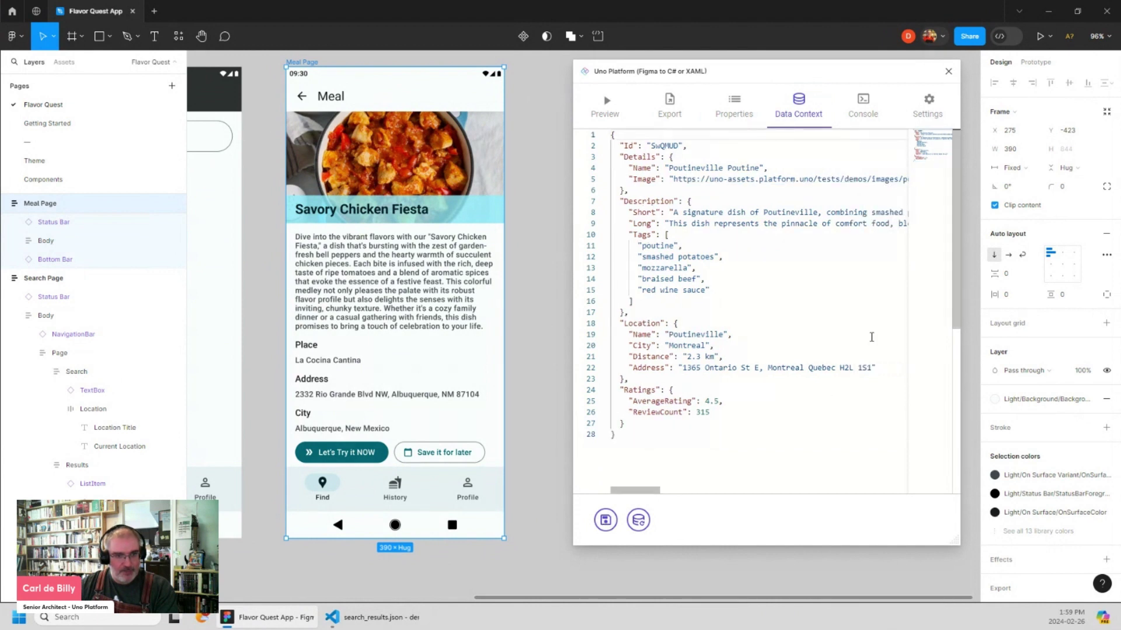
pyautogui.click(605, 107)
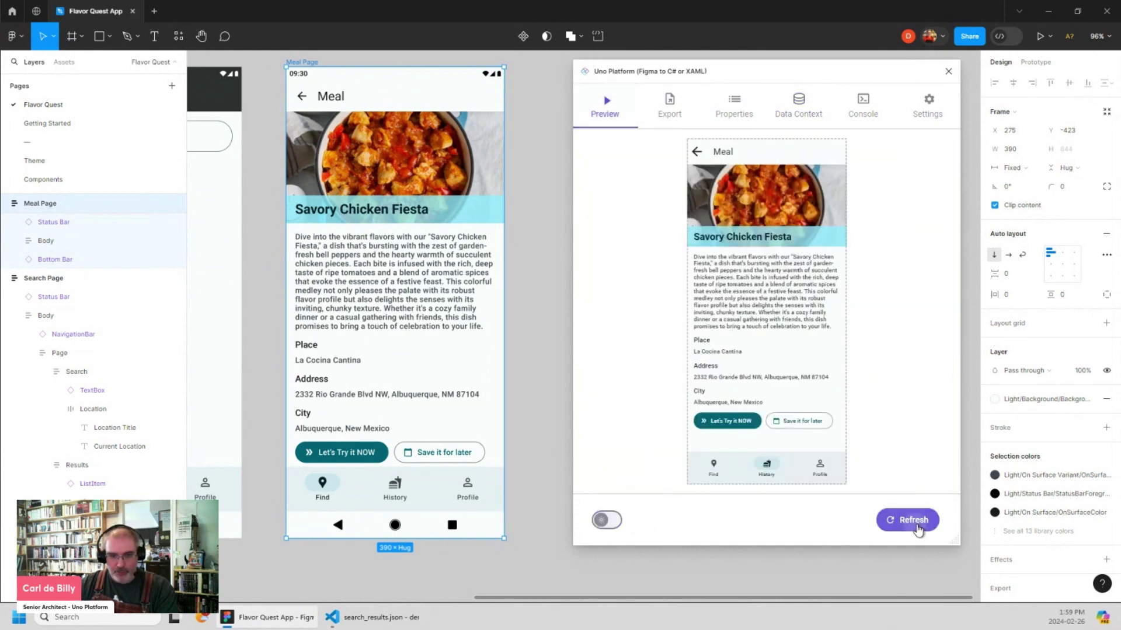
pyautogui.click(918, 528)
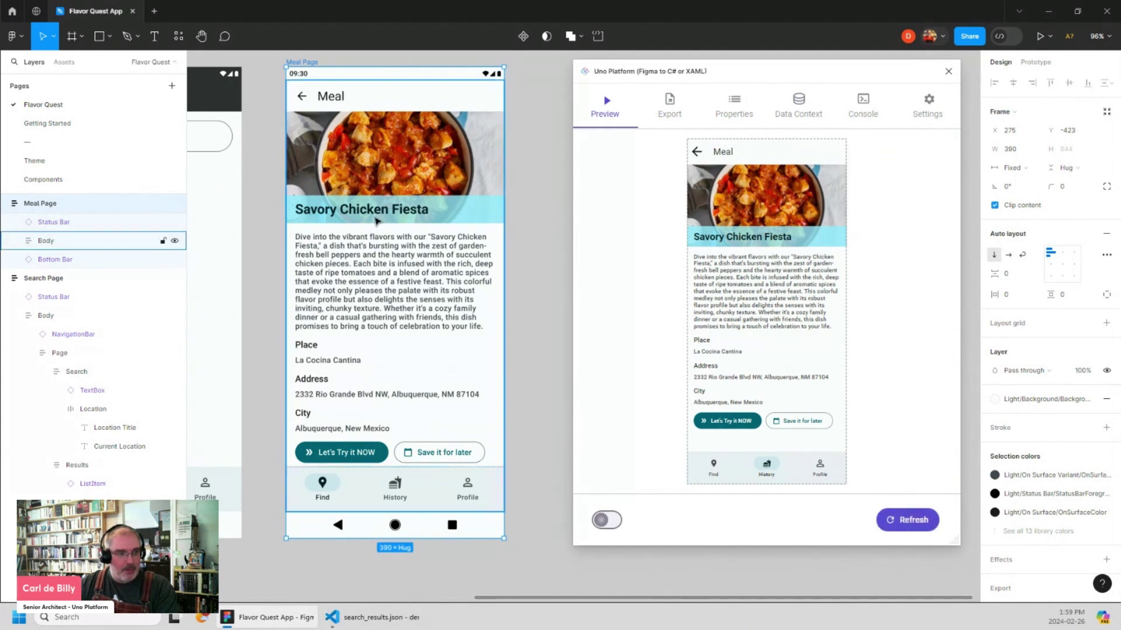
# Bind the Meal page's header Image layer to Details.Image.
pyautogui.keyDown('ctrl'); pyautogui.click(368, 154); pyautogui.keyUp('ctrl')
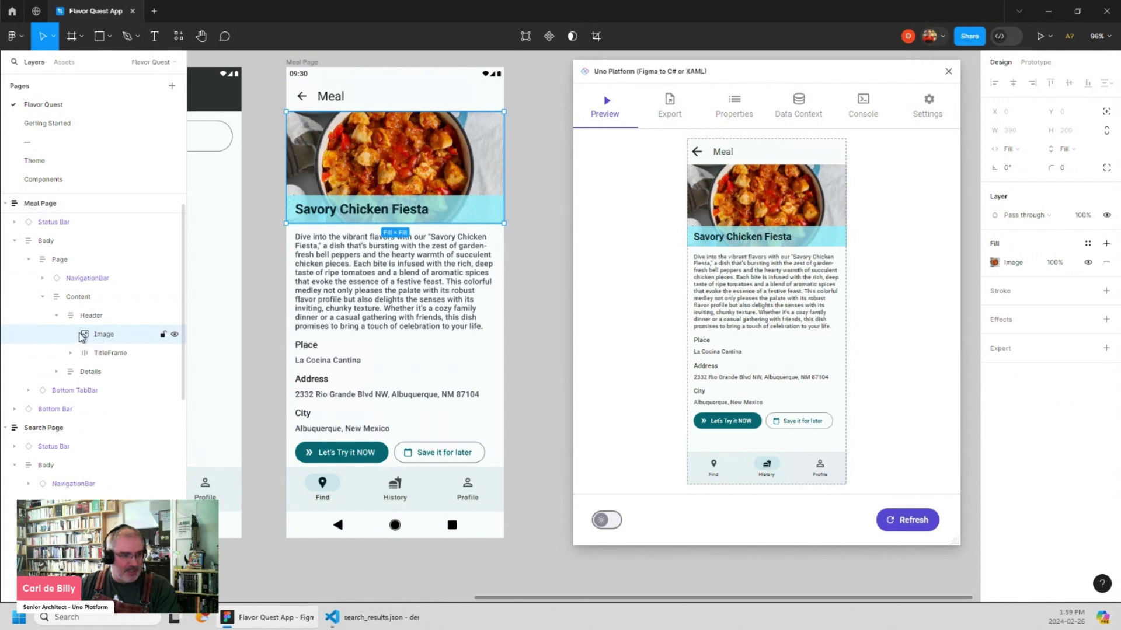
pyautogui.click(729, 108)
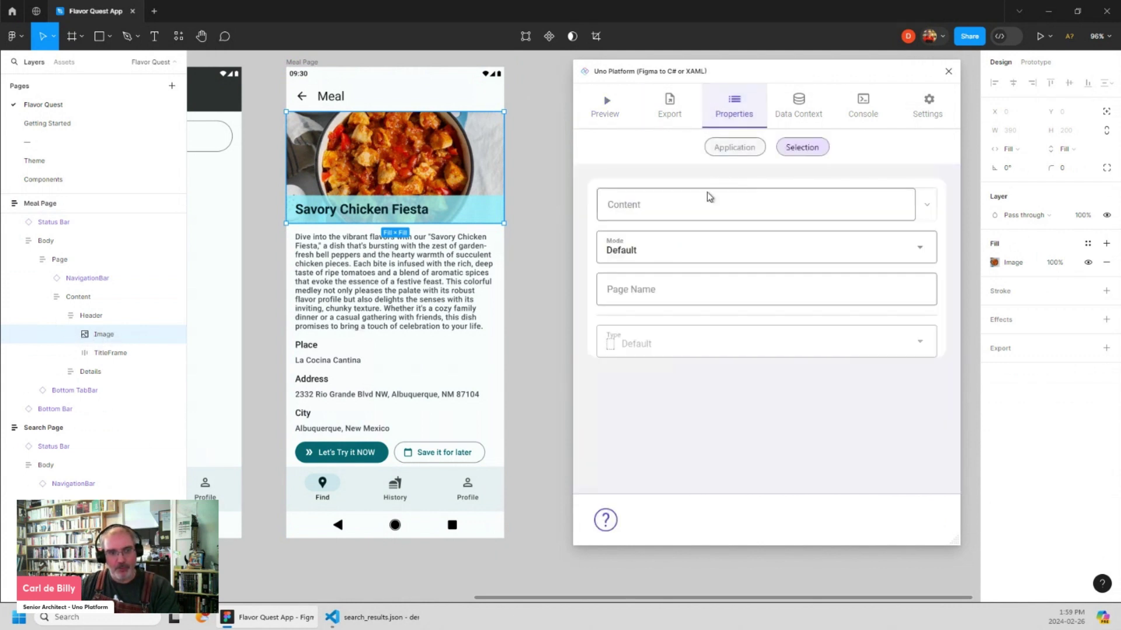
pyautogui.click(926, 204)
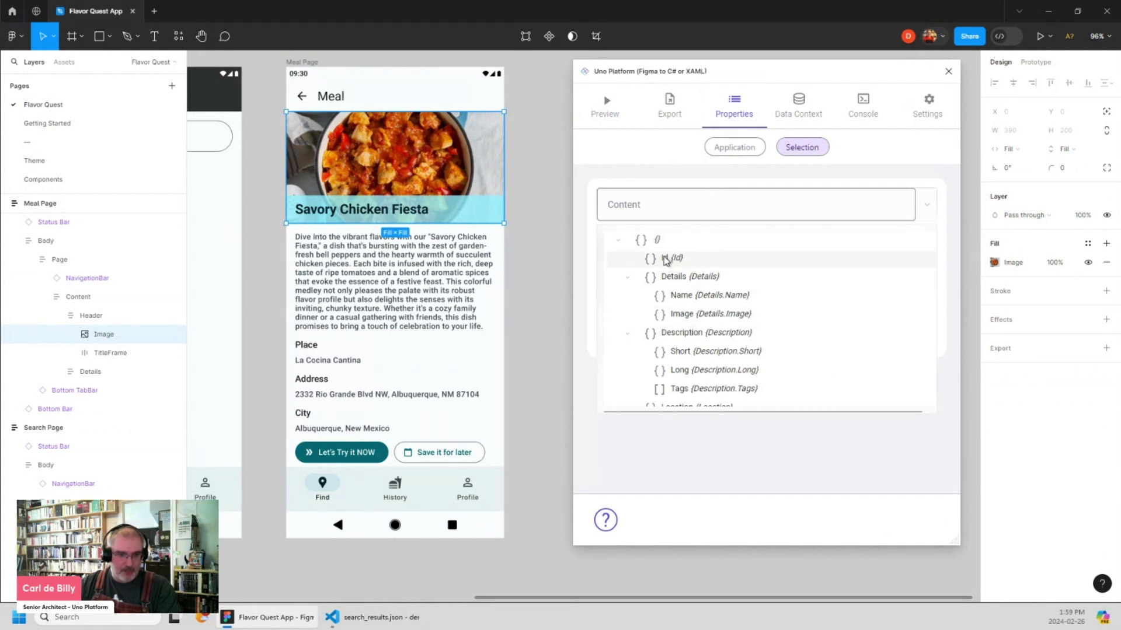
pyautogui.click(678, 318)
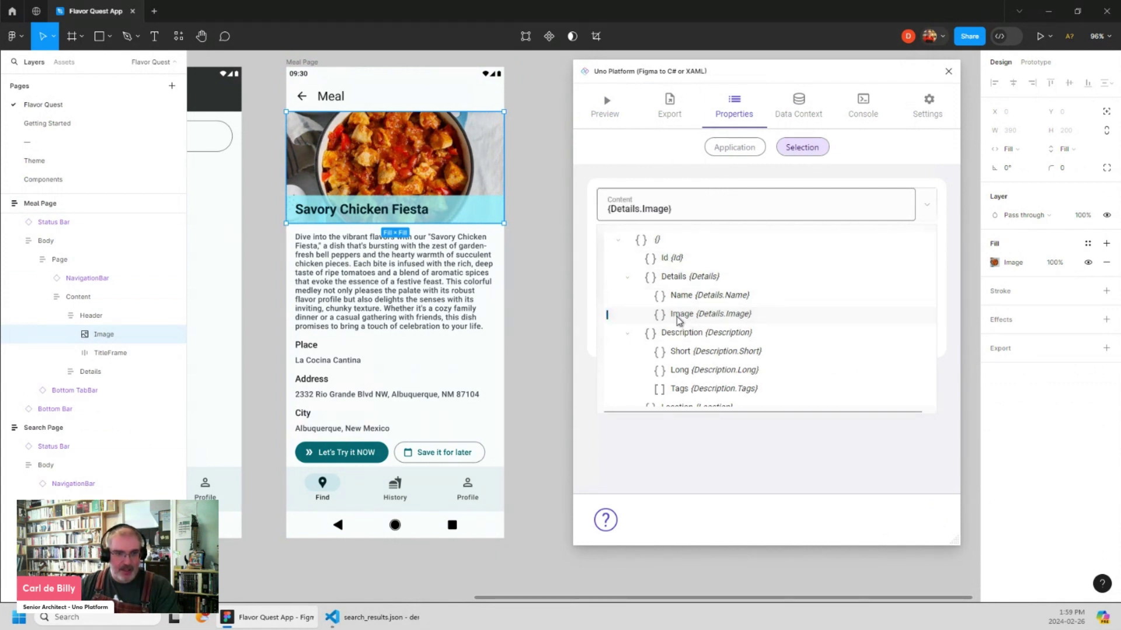
# Bind the Description text layer to Description.Long.
pyautogui.click(70, 354)
pyautogui.click(57, 410)
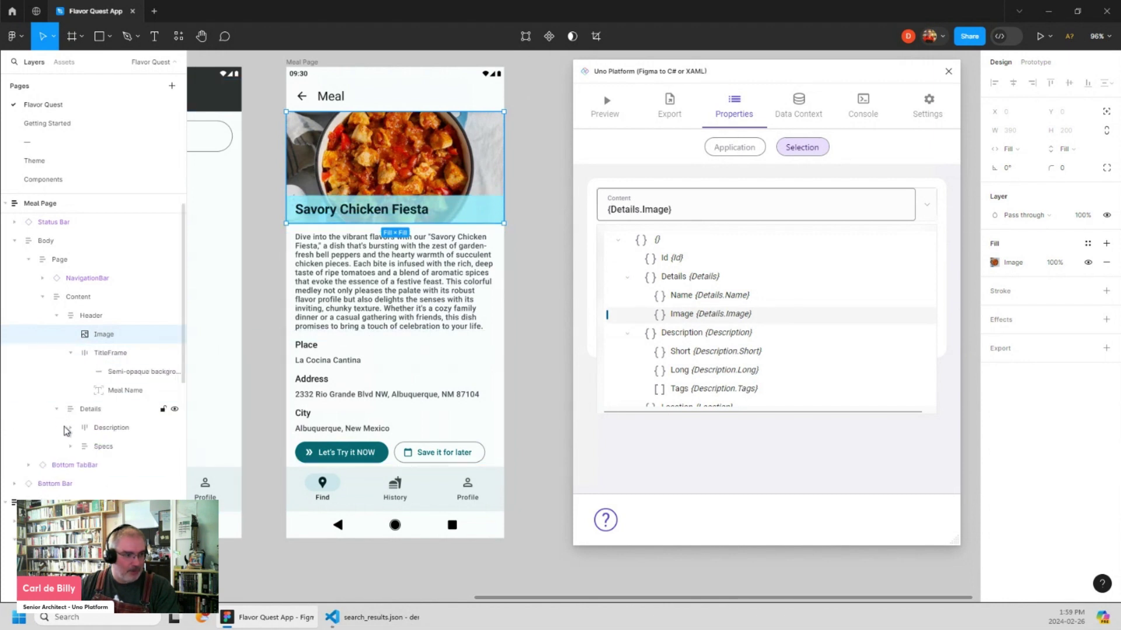
pyautogui.click(71, 428)
pyautogui.click(115, 448)
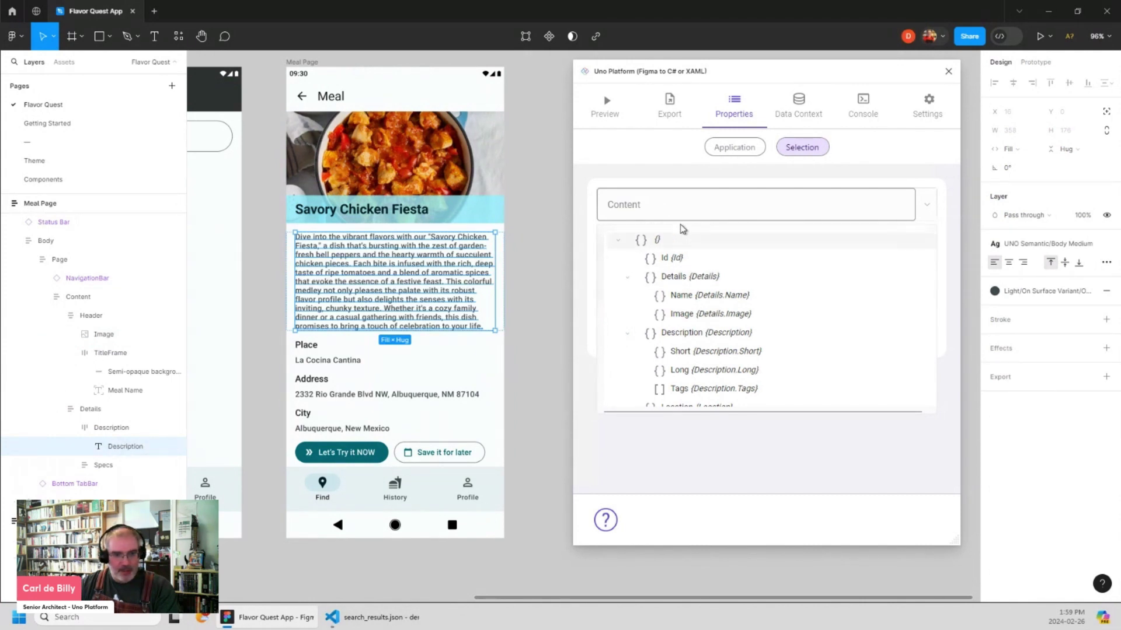
pyautogui.click(684, 377)
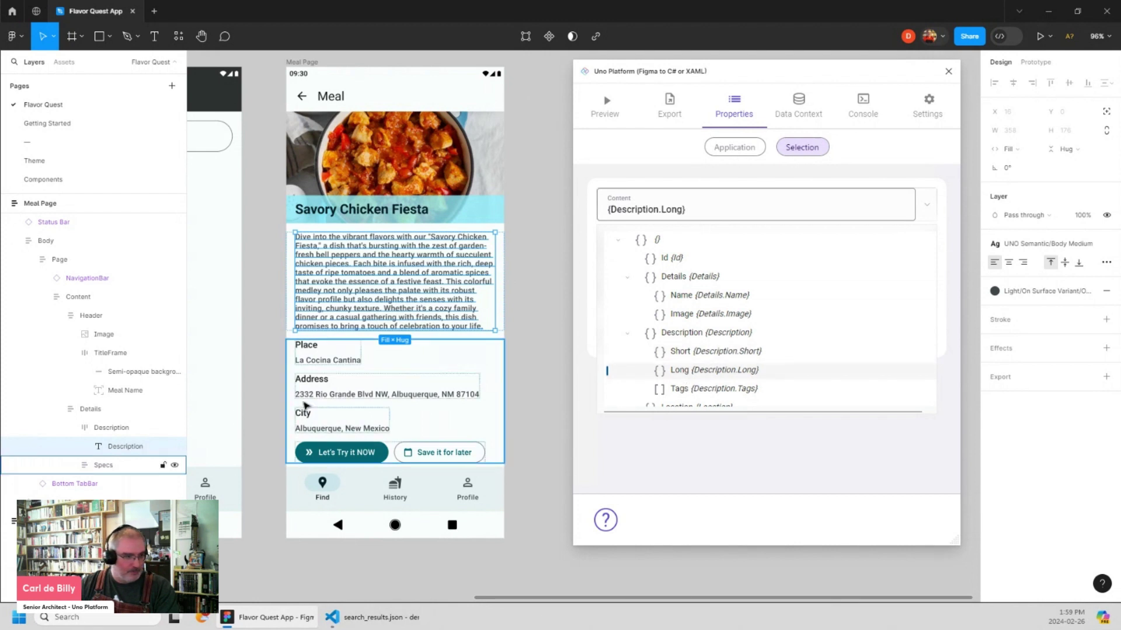
# Bind the Place Name text layer to Location.Name.
pyautogui.click(72, 465)
pyautogui.scroll(-1, 79, 450)
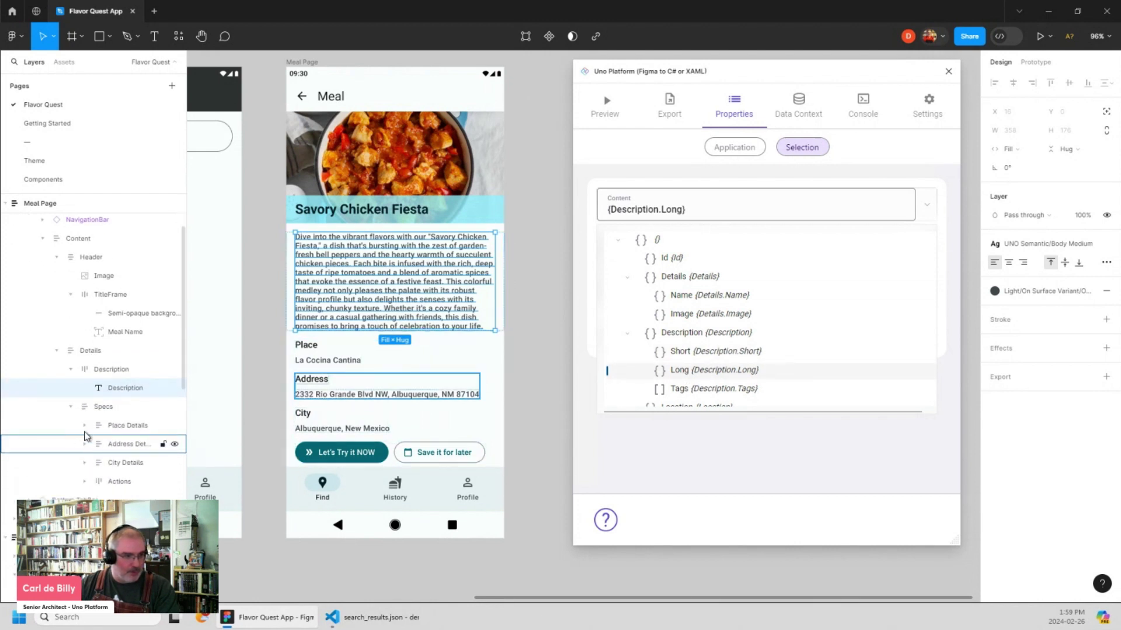
pyautogui.click(84, 425)
pyautogui.click(130, 464)
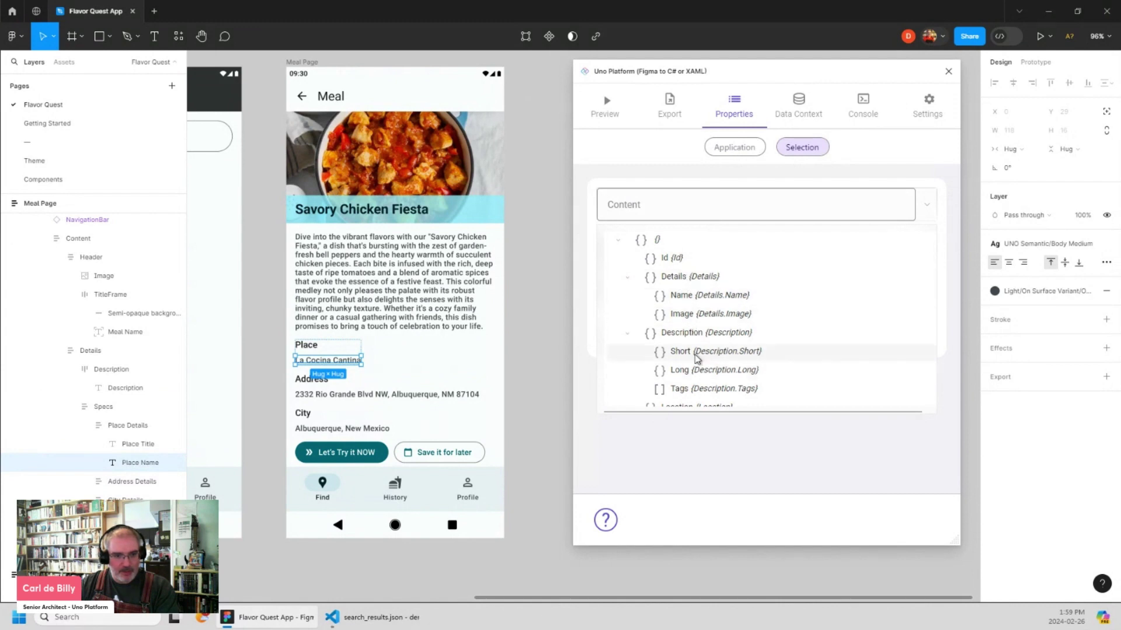
pyautogui.scroll(-1, 660, 356)
pyautogui.click(680, 367)
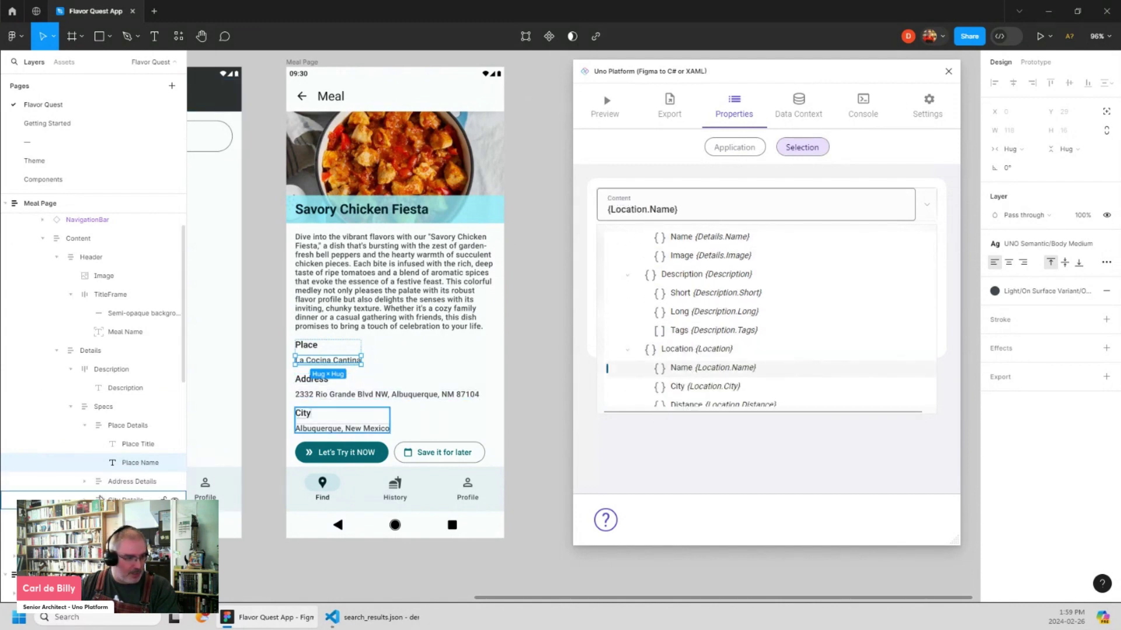
# Bind the Address text to Location.Address and the City text to Location.City.
pyautogui.click(84, 481)
pyautogui.scroll(-2, 128, 408)
pyautogui.click(128, 403)
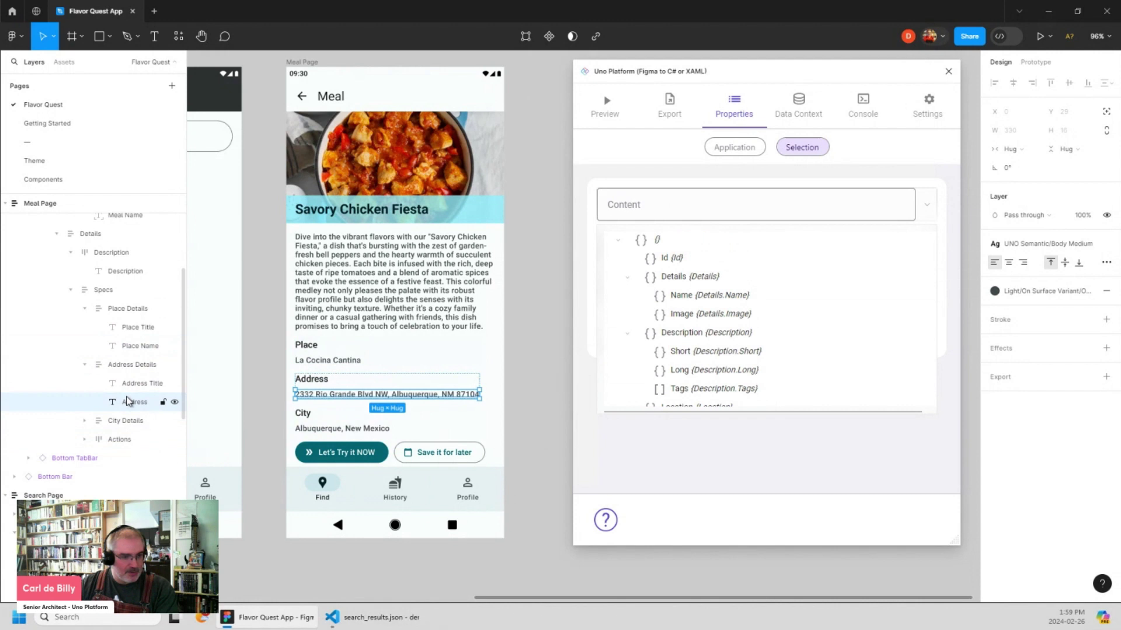
pyautogui.scroll(-3, 701, 295)
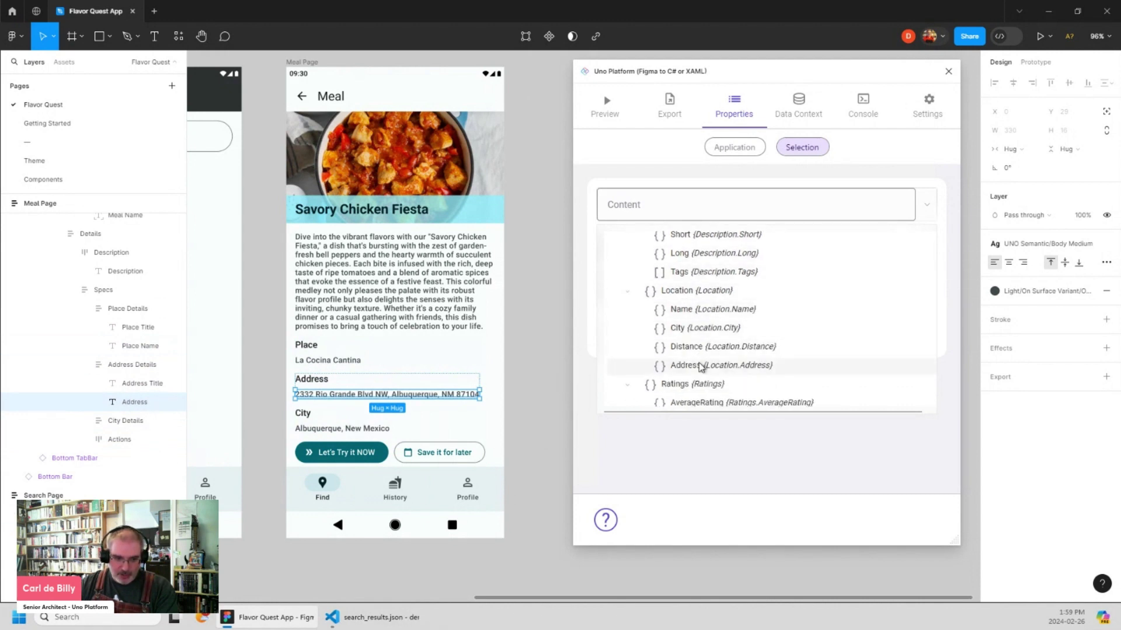
pyautogui.click(671, 365)
pyautogui.click(85, 421)
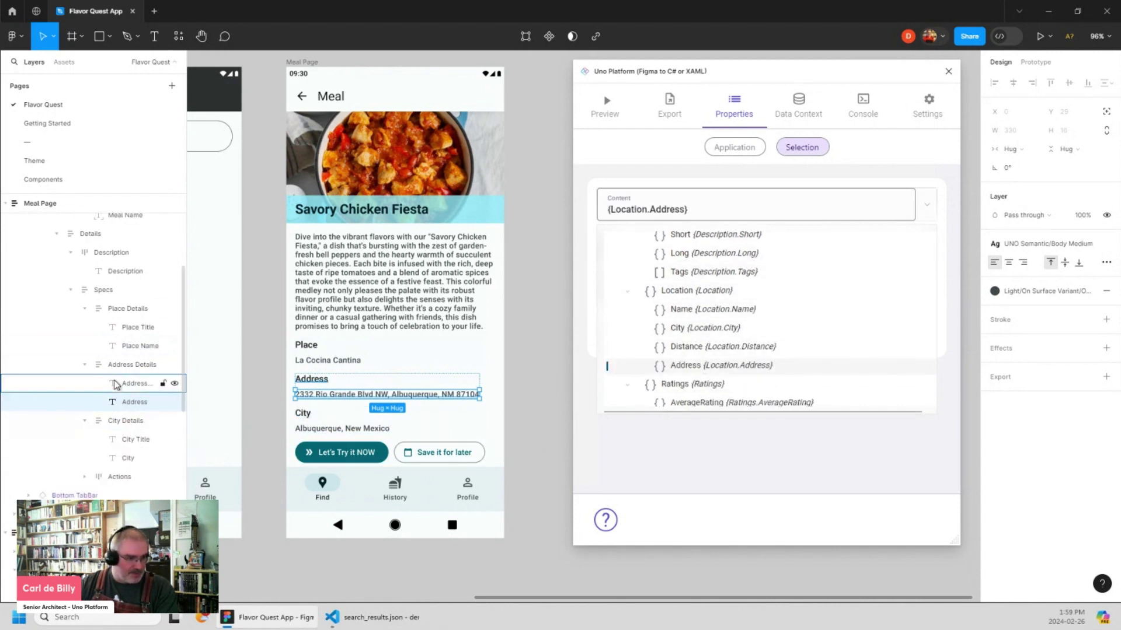
pyautogui.scroll(-1, 87, 408)
pyautogui.click(128, 399)
pyautogui.scroll(-5, 722, 287)
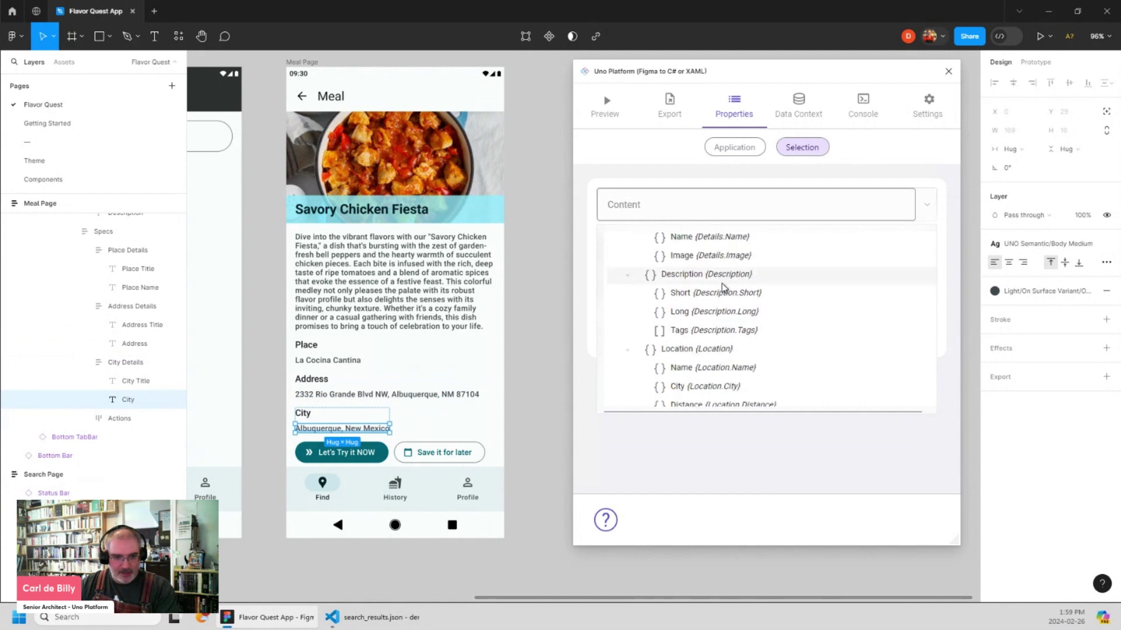
pyautogui.click(688, 327)
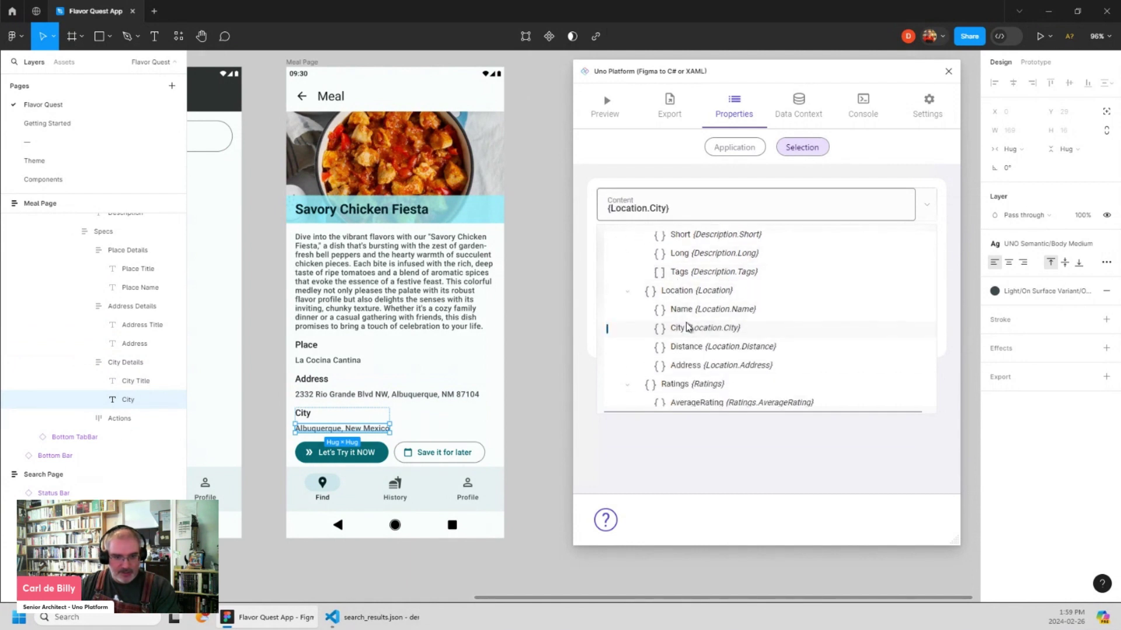
pyautogui.click(782, 441)
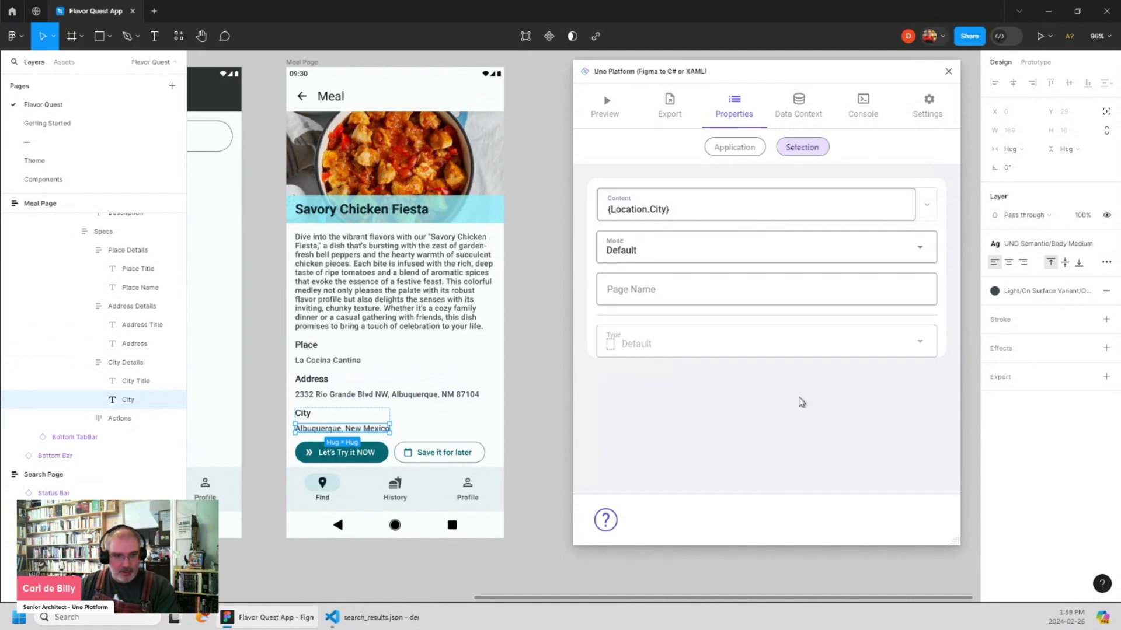
# Refresh the plugin preview to render the Meal page with the Poutineville sample data.
pyautogui.click(606, 108)
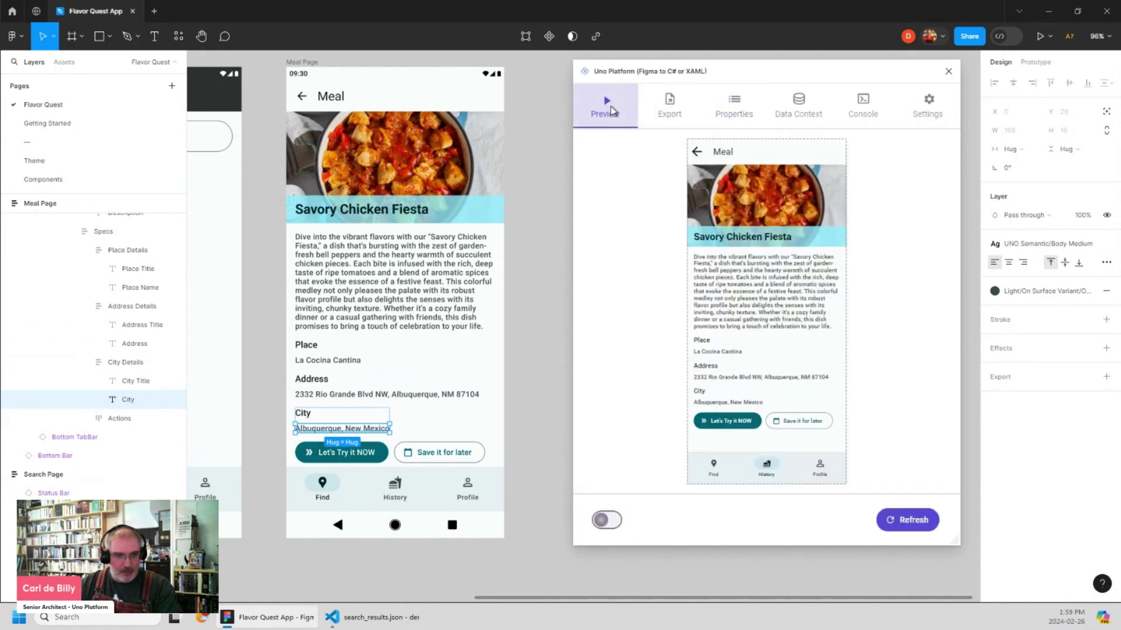
pyautogui.click(914, 522)
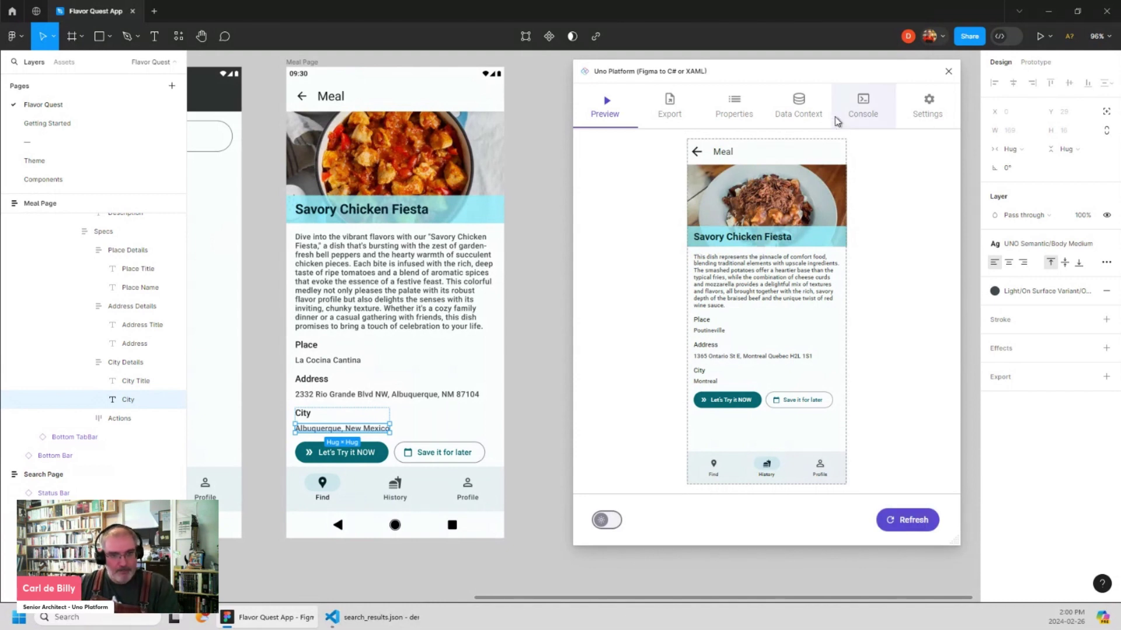
# Inspect the Image element's Details.Image binding in the exported XAML.
pyautogui.click(670, 107)
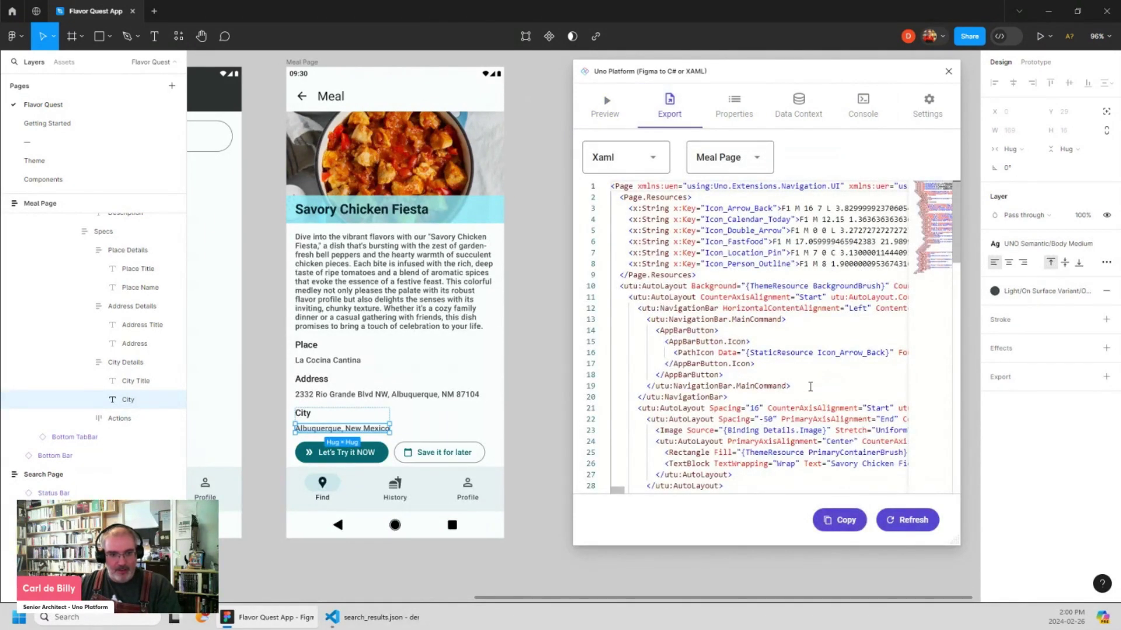
pyautogui.click(810, 386)
pyautogui.scroll(-3, 810, 387)
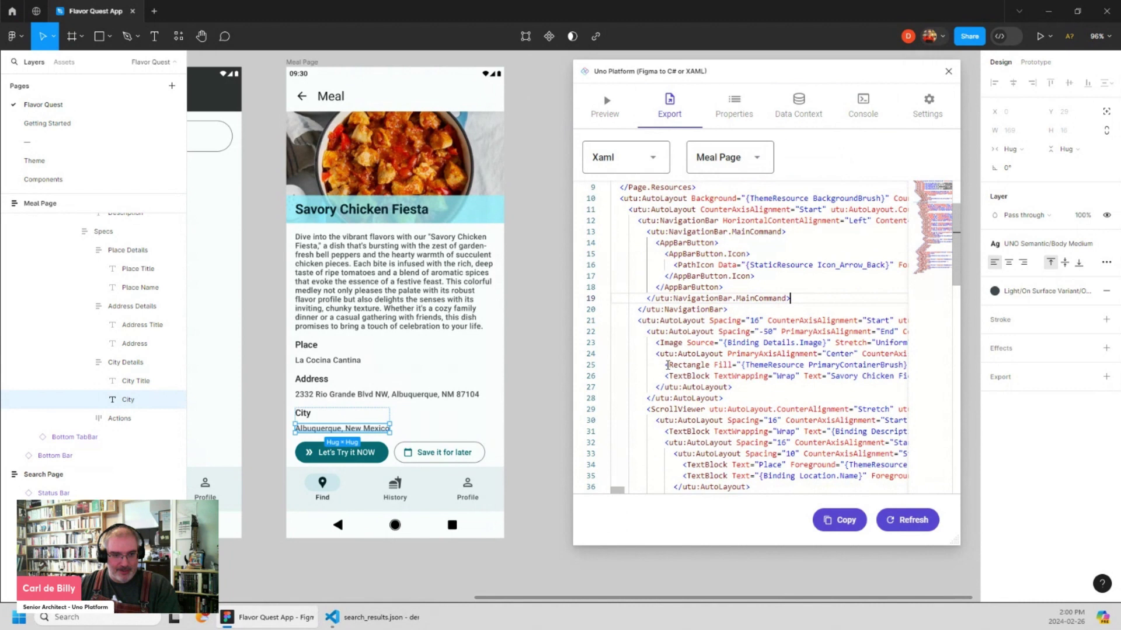
pyautogui.moveTo(656, 343); pyautogui.dragTo(840, 343)
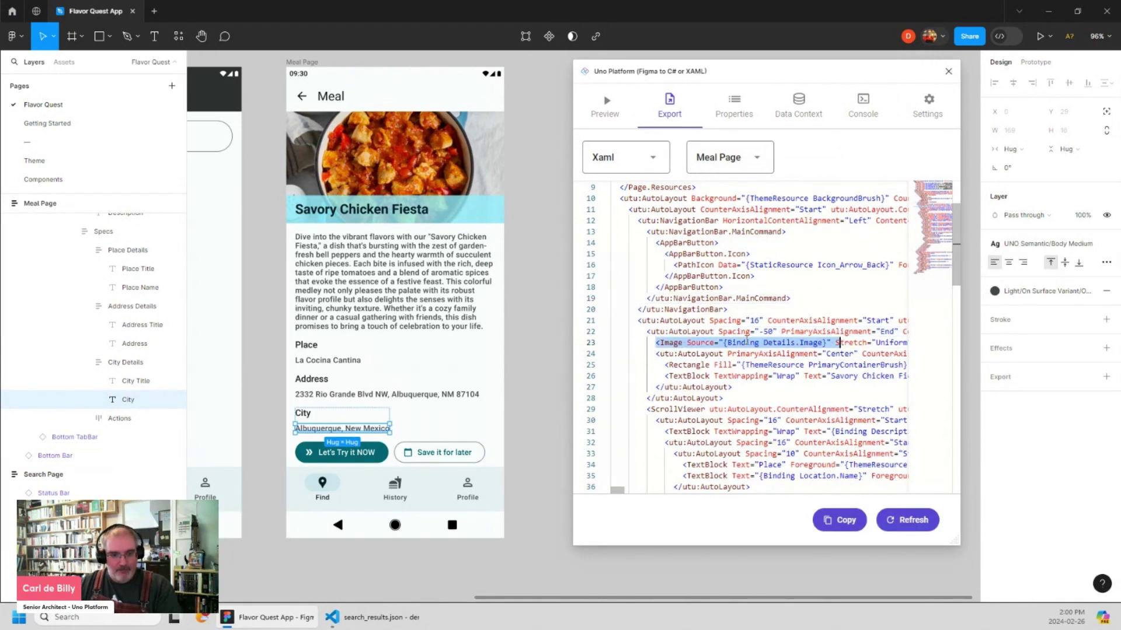
pyautogui.click(746, 342)
pyautogui.moveTo(687, 342); pyautogui.dragTo(826, 342)
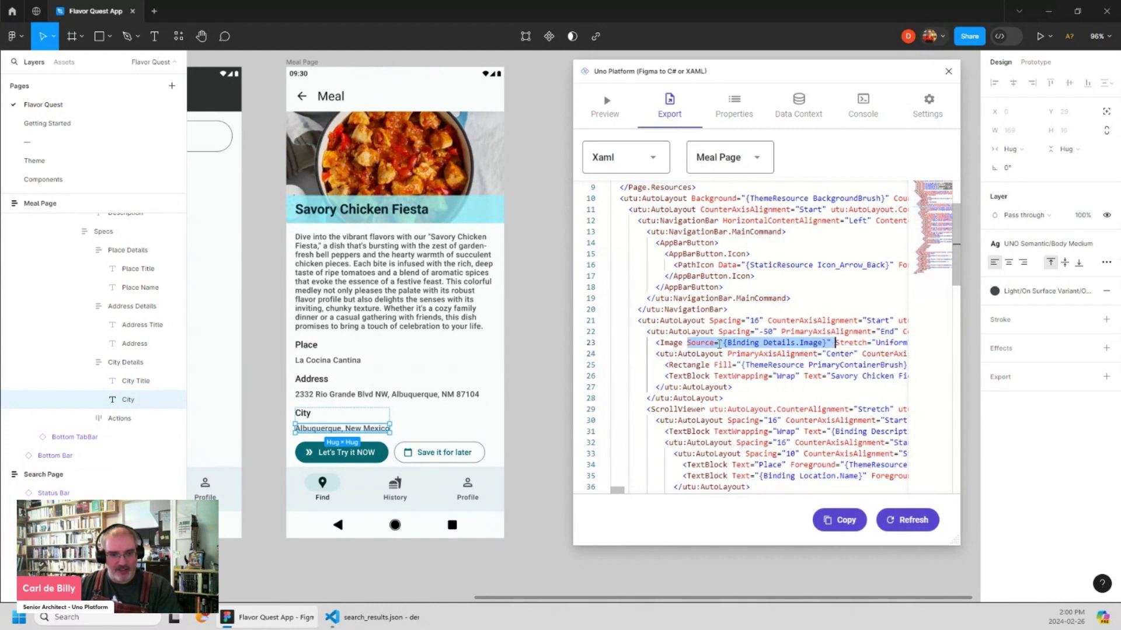
pyautogui.click(763, 343)
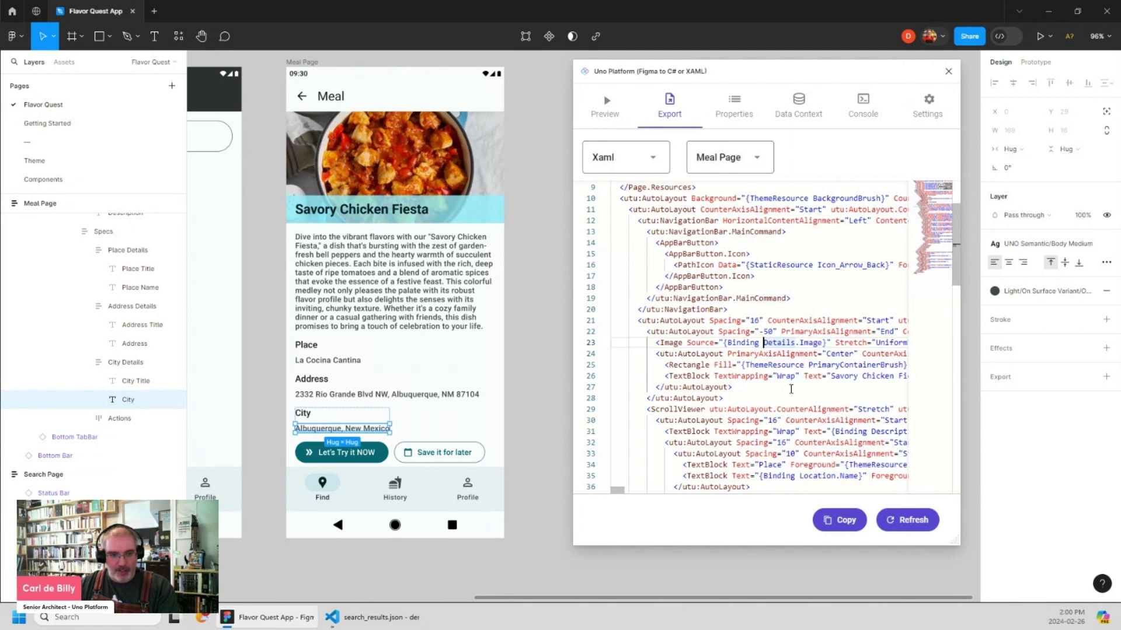
# Inspect the Location.Address binding on line 39 of the XAML.
pyautogui.scroll(-5, 791, 390)
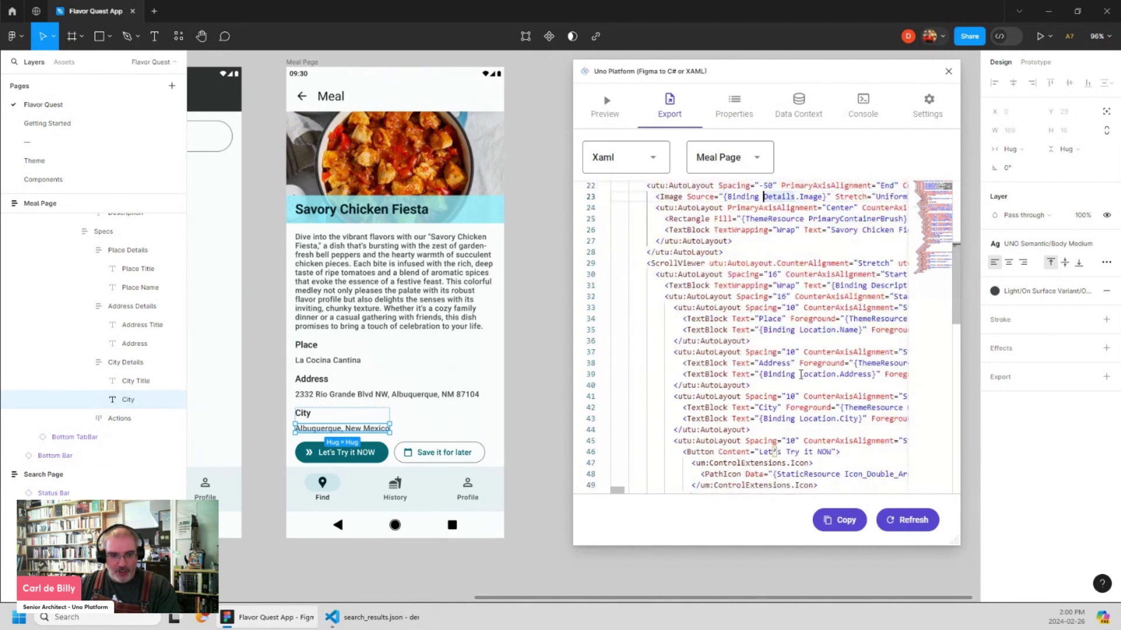
pyautogui.moveTo(800, 374); pyautogui.dragTo(871, 376)
pyautogui.scroll(-2, 830, 399)
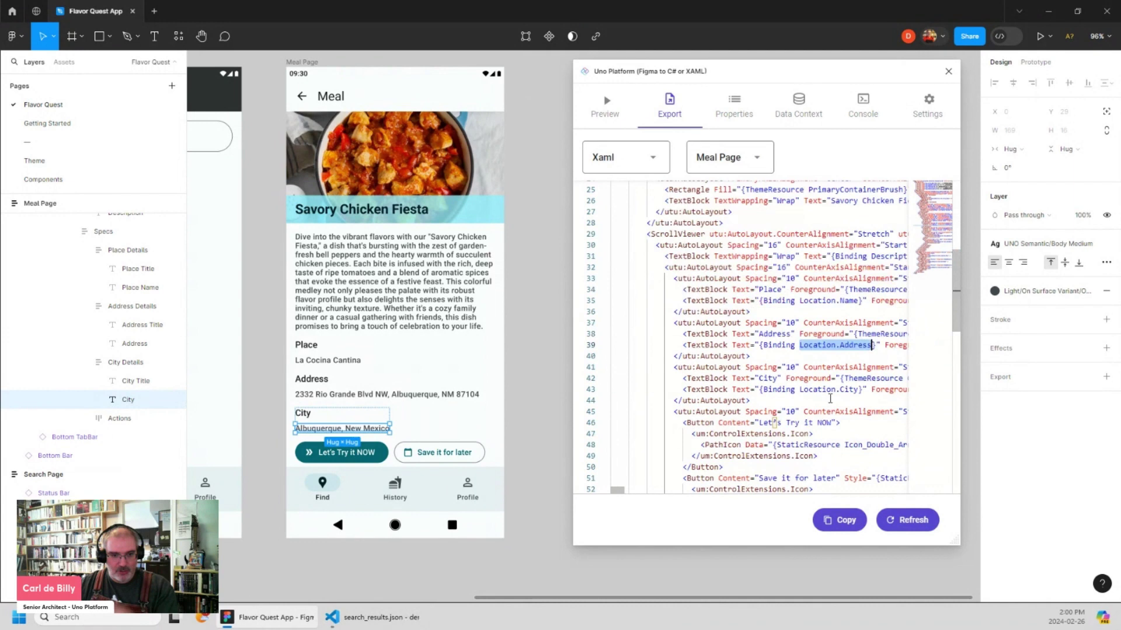
pyautogui.scroll(6, 830, 399)
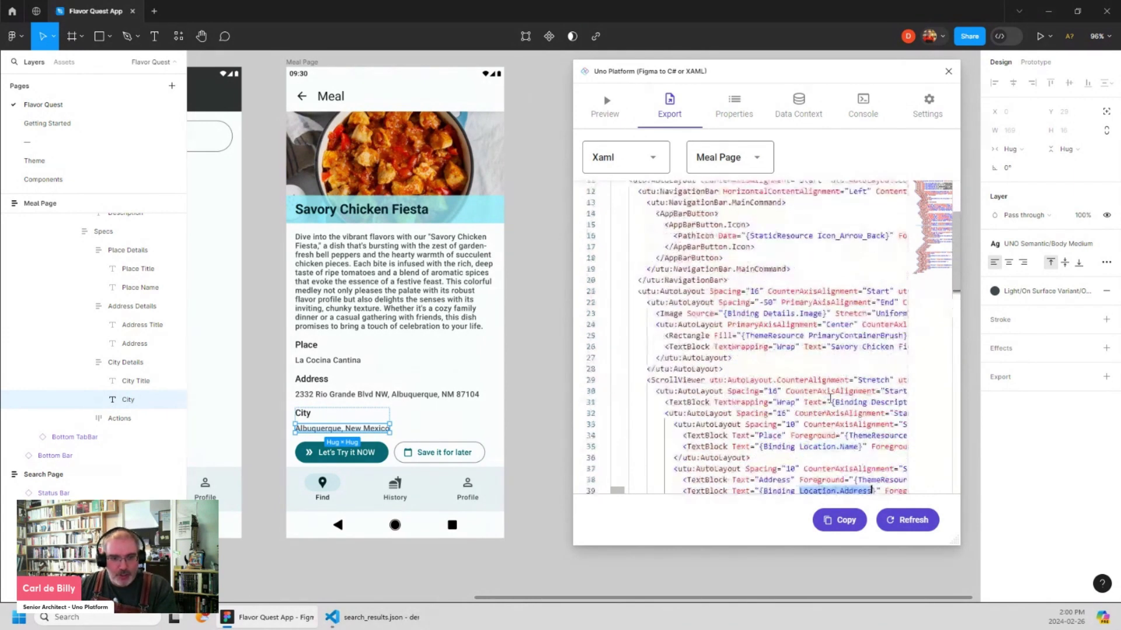
pyautogui.scroll(-5, 830, 399)
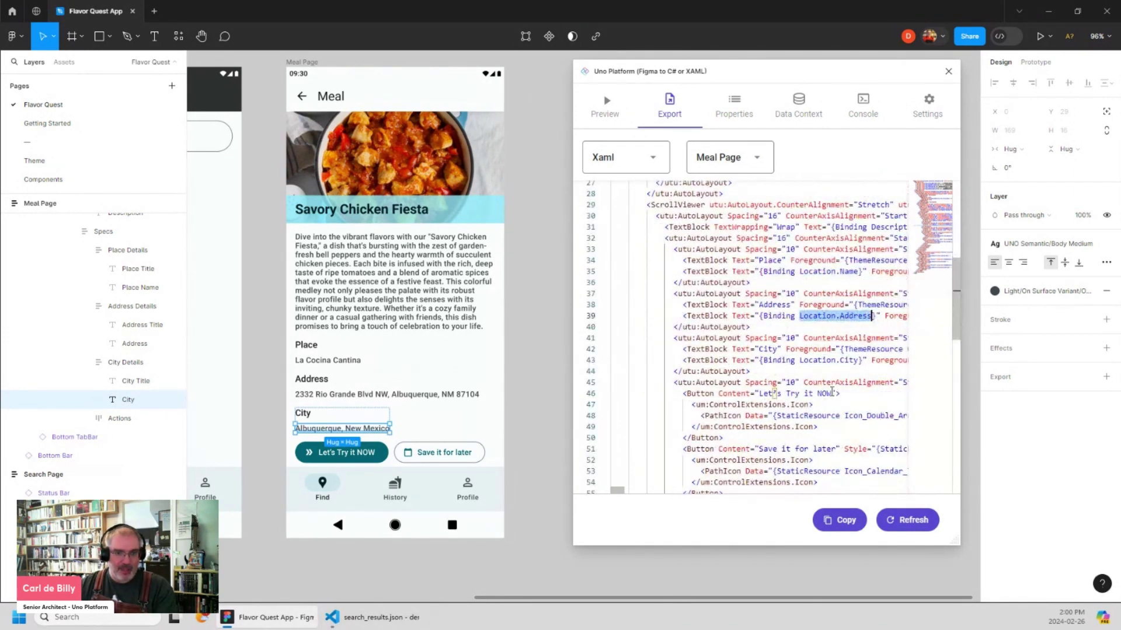
# Switch the export language from XAML to C# and review the code.
pyautogui.click(636, 157)
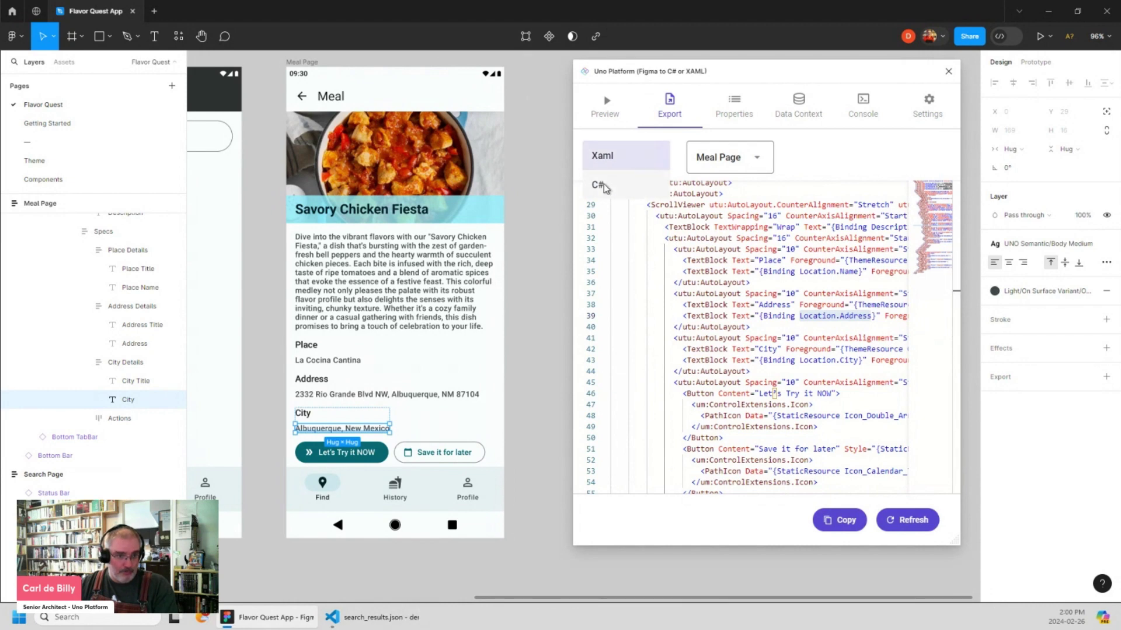
pyautogui.click(606, 188)
pyautogui.scroll(-5, 834, 405)
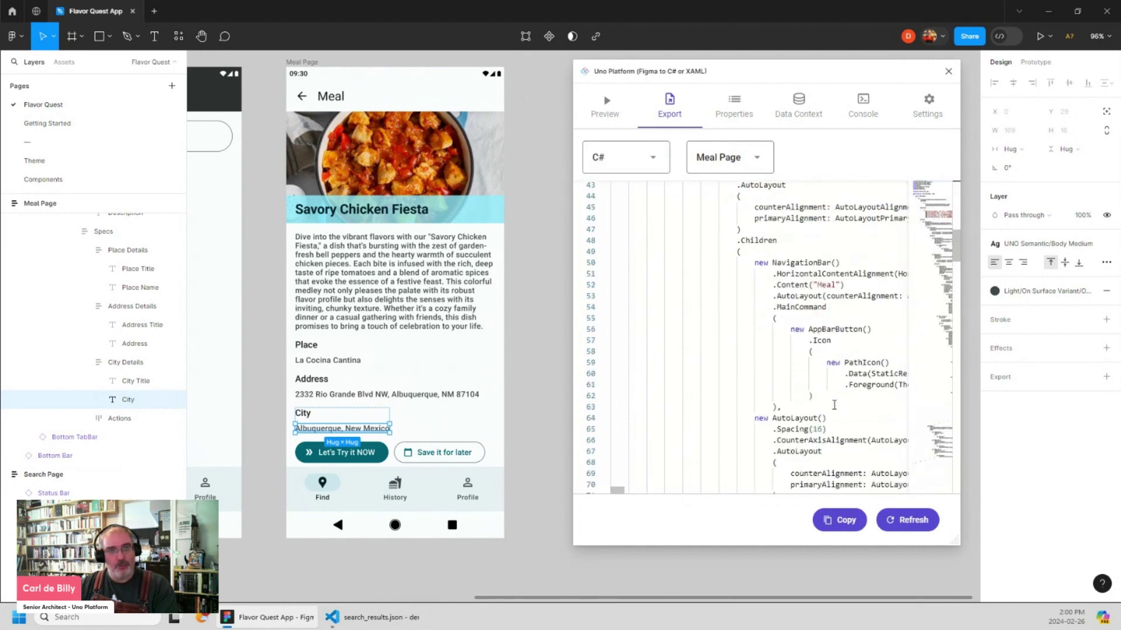